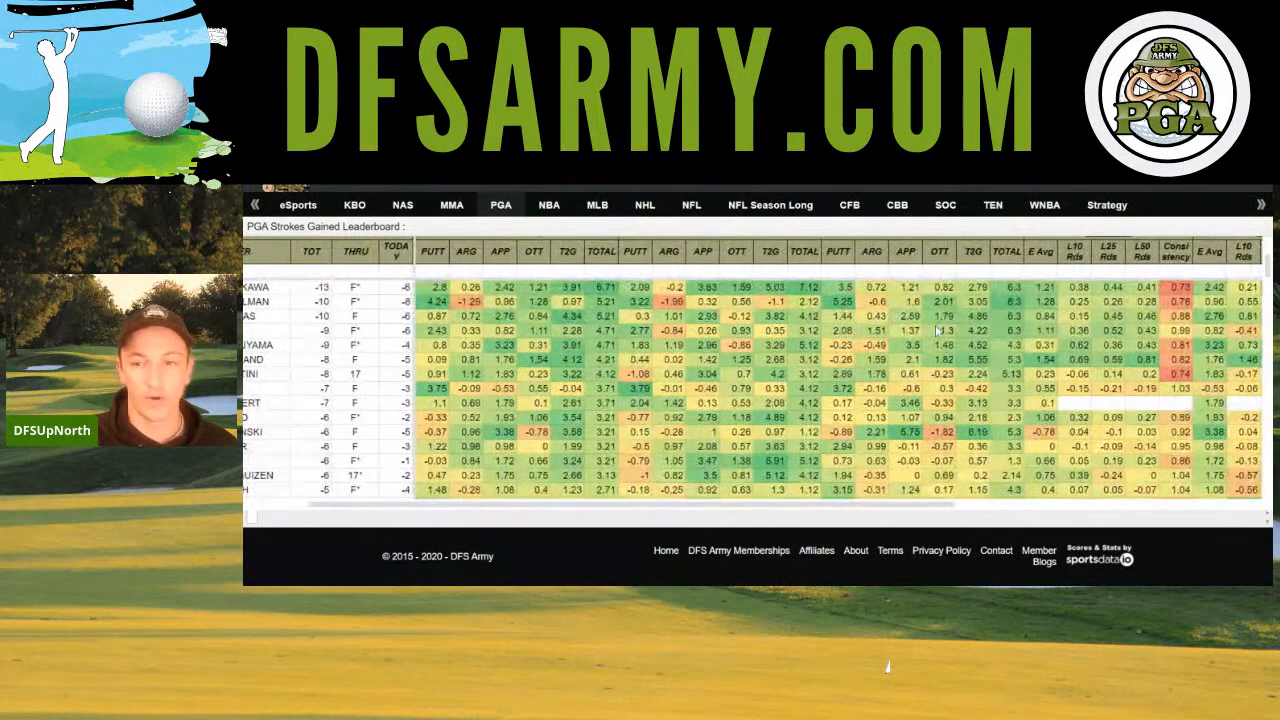
Look over the player rows and column headings of the PGA Strokes Gained Leaderboard on the web page
scroll(938, 330, right, 3)
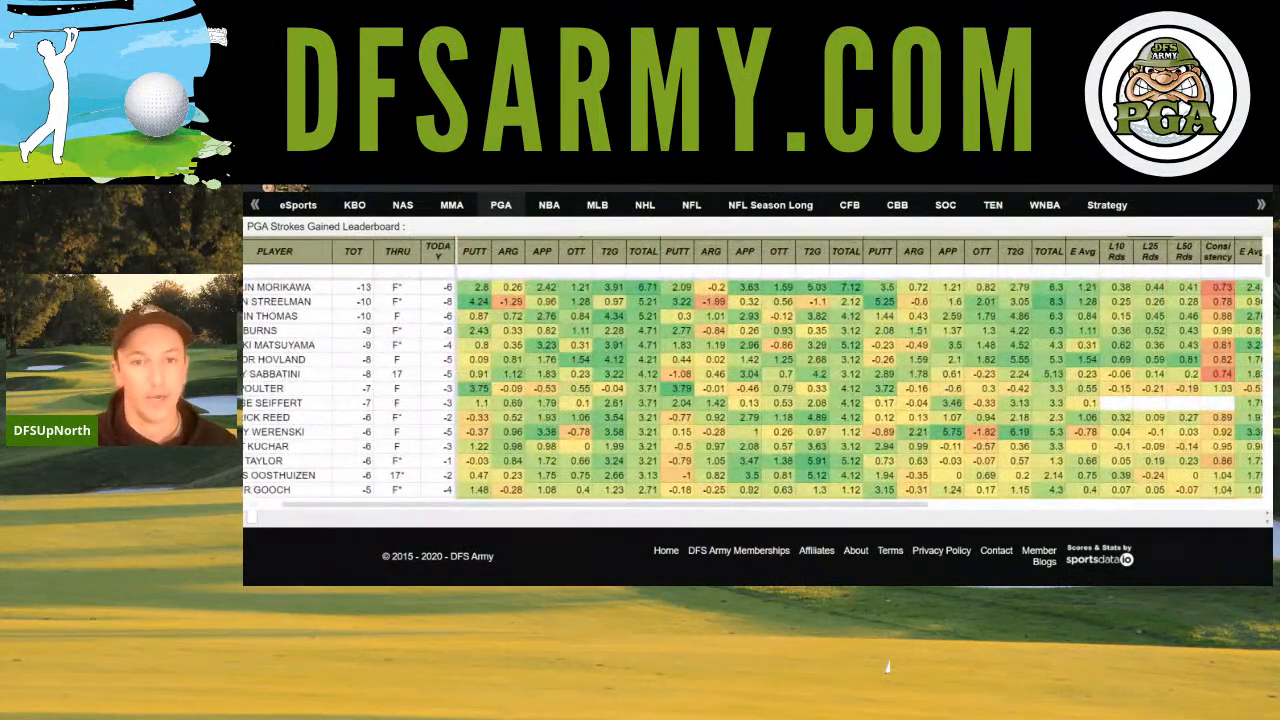
scroll(695, 341, up, 5)
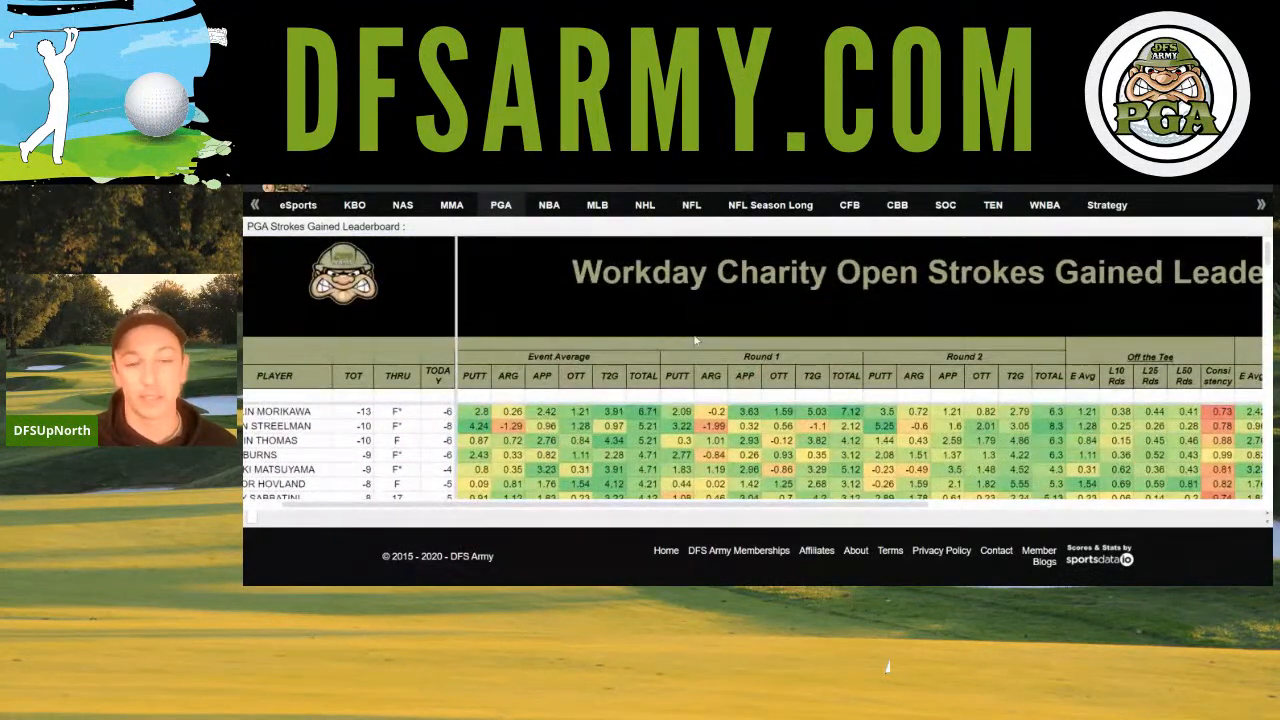
scroll(695, 341, up, 1)
scroll(695, 341, left, 2)
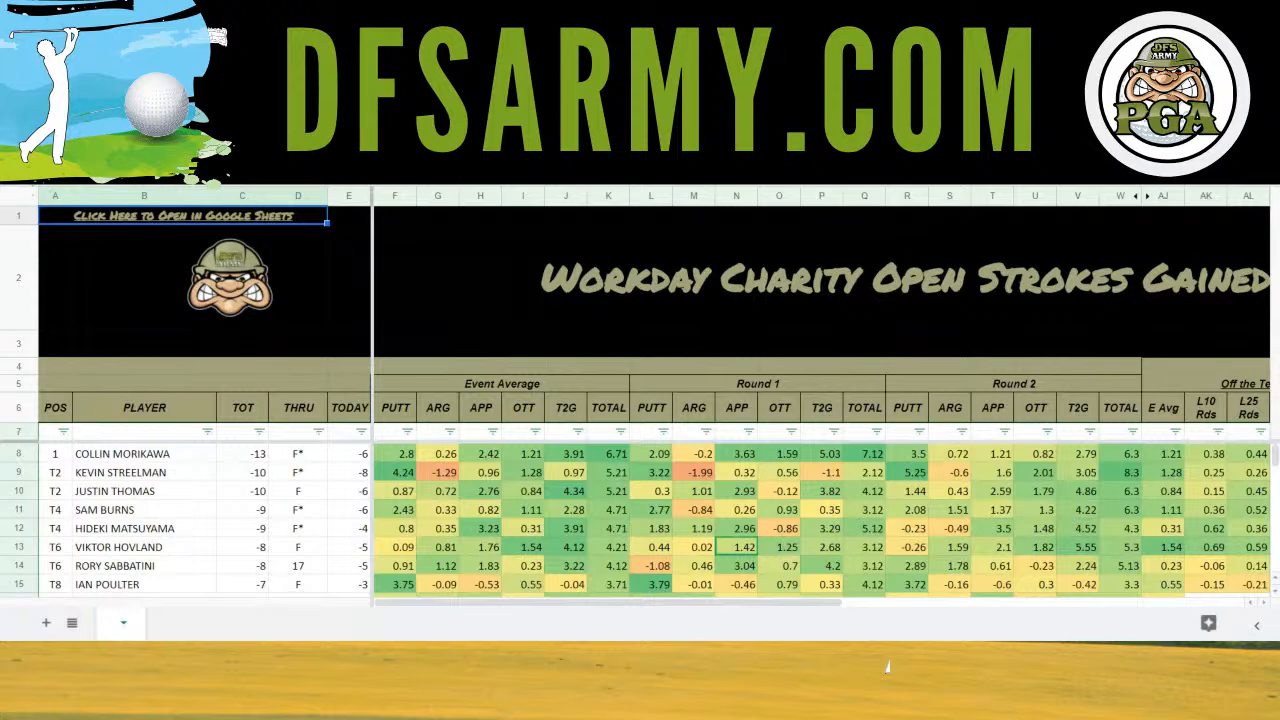
Browse the Workday Charity Open leaderboard in the full spreadsheet, covering the Round 1 and Round 2 columns of the top-ranked players
scroll(643, 463, down, 1)
scroll(643, 463, up, 1)
scroll(1066, 508, right, 2)
scroll(1066, 508, right, 2)
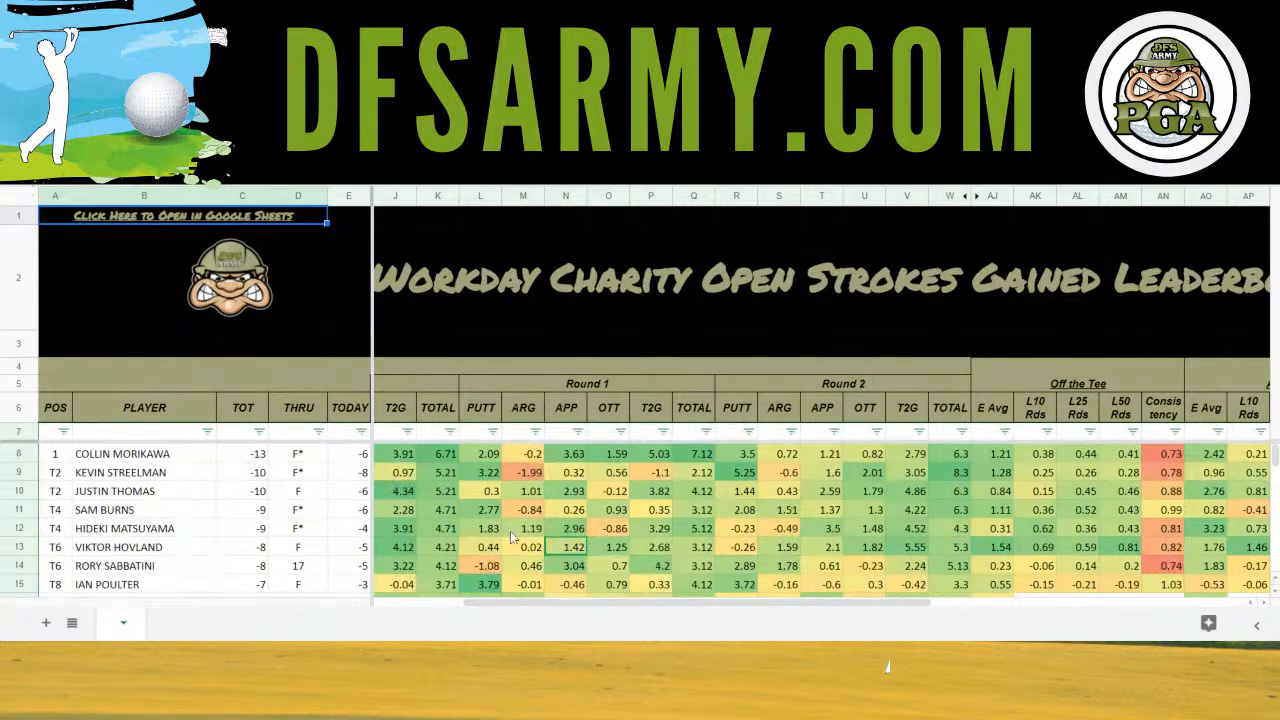
scroll(545, 538, down, 3)
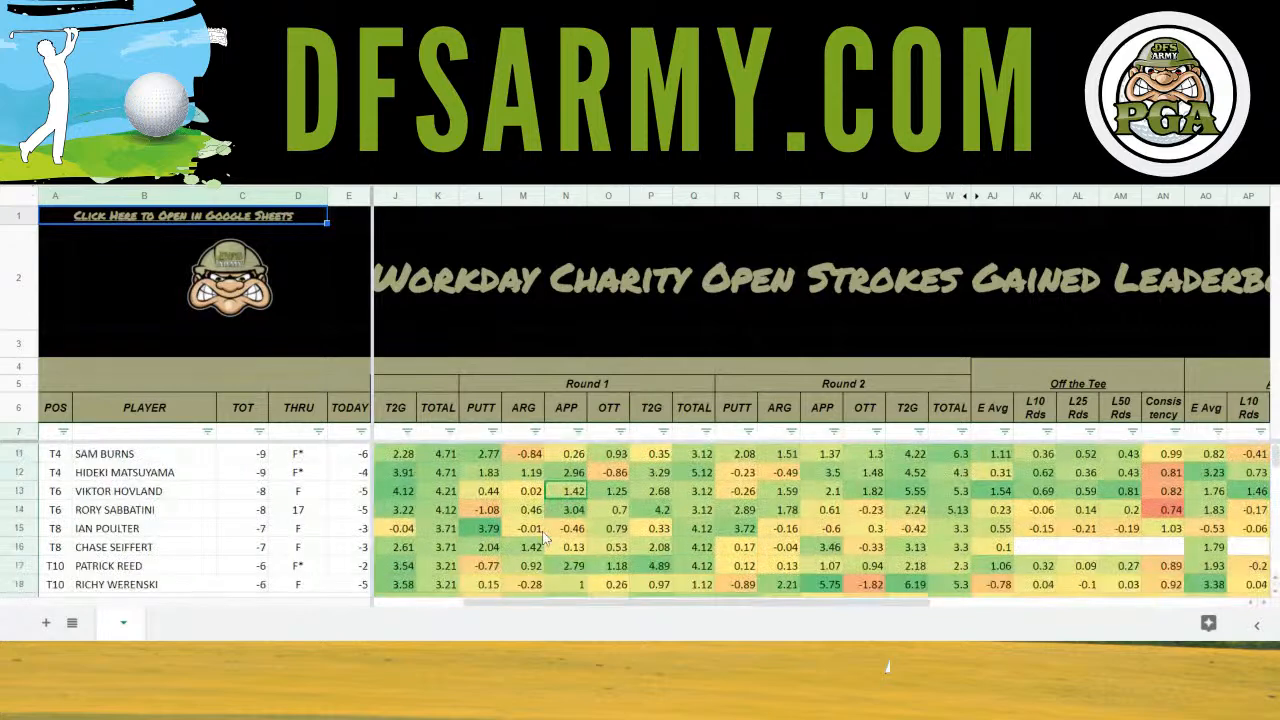
scroll(542, 531, down, 1)
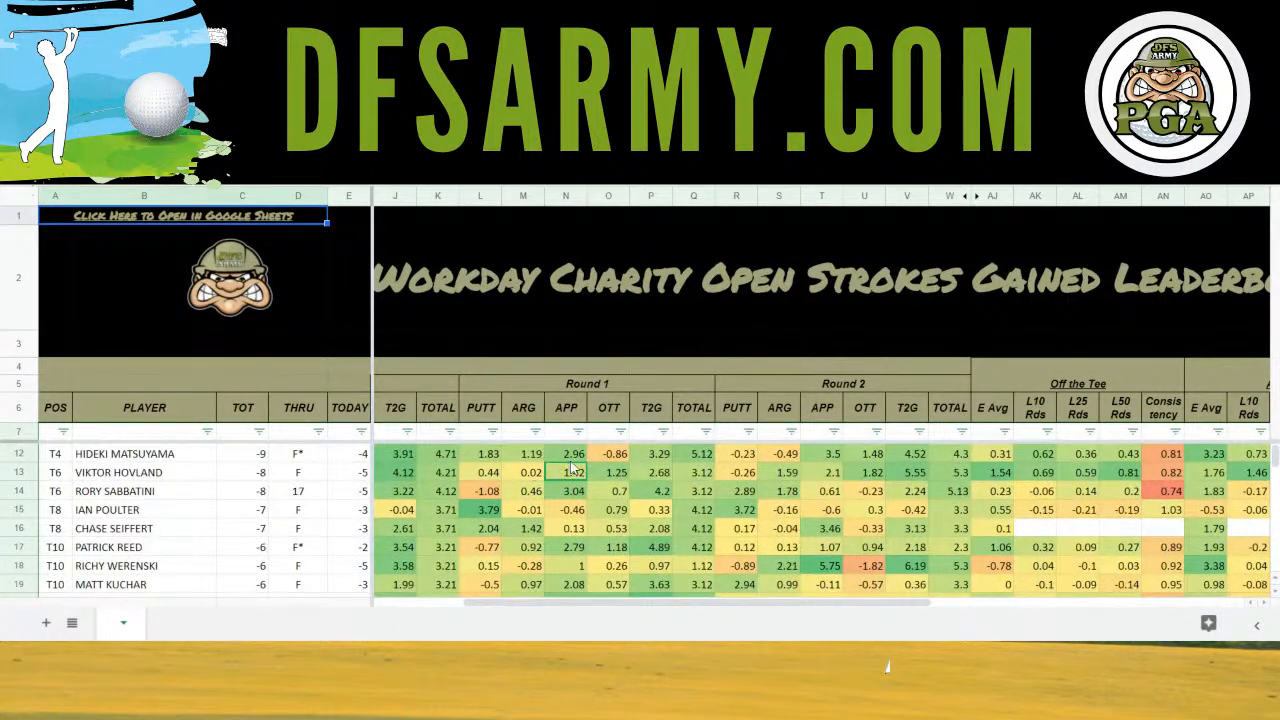
Examine Hideki Matsuyama's approach and putting strokes gained in Round 1 and Round 2
drag(575, 470, 573, 455)
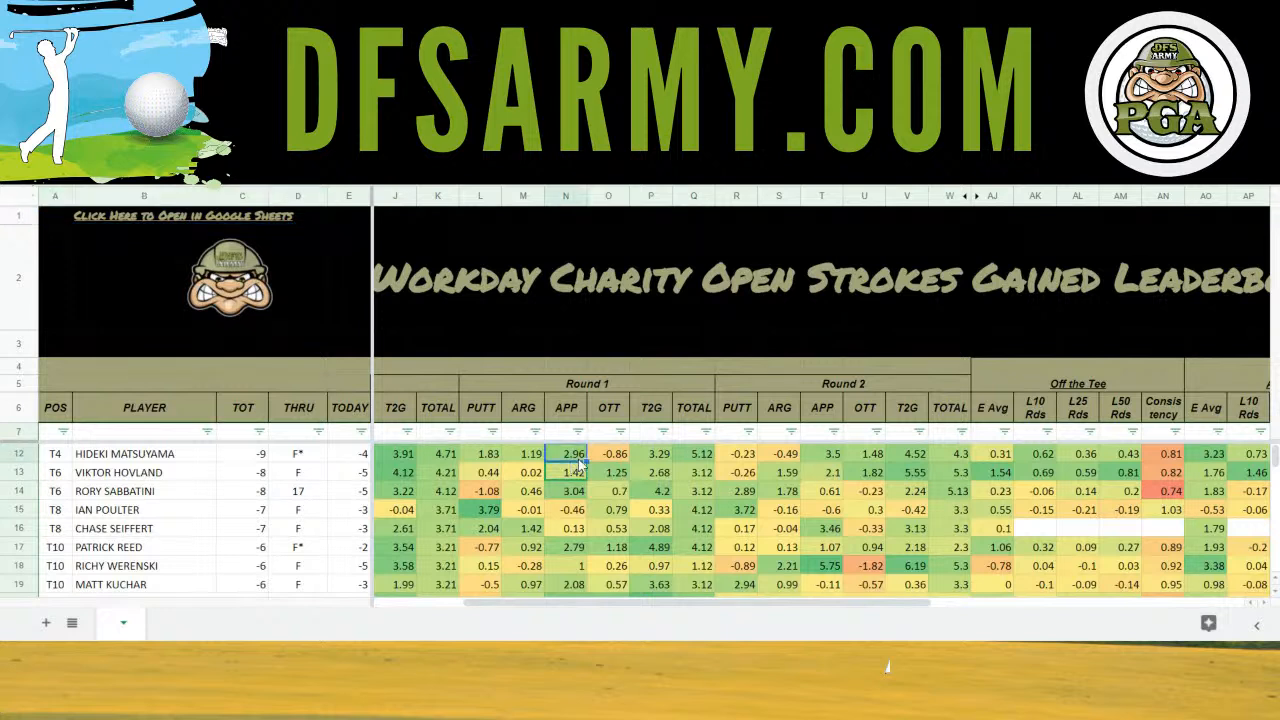
click(830, 458)
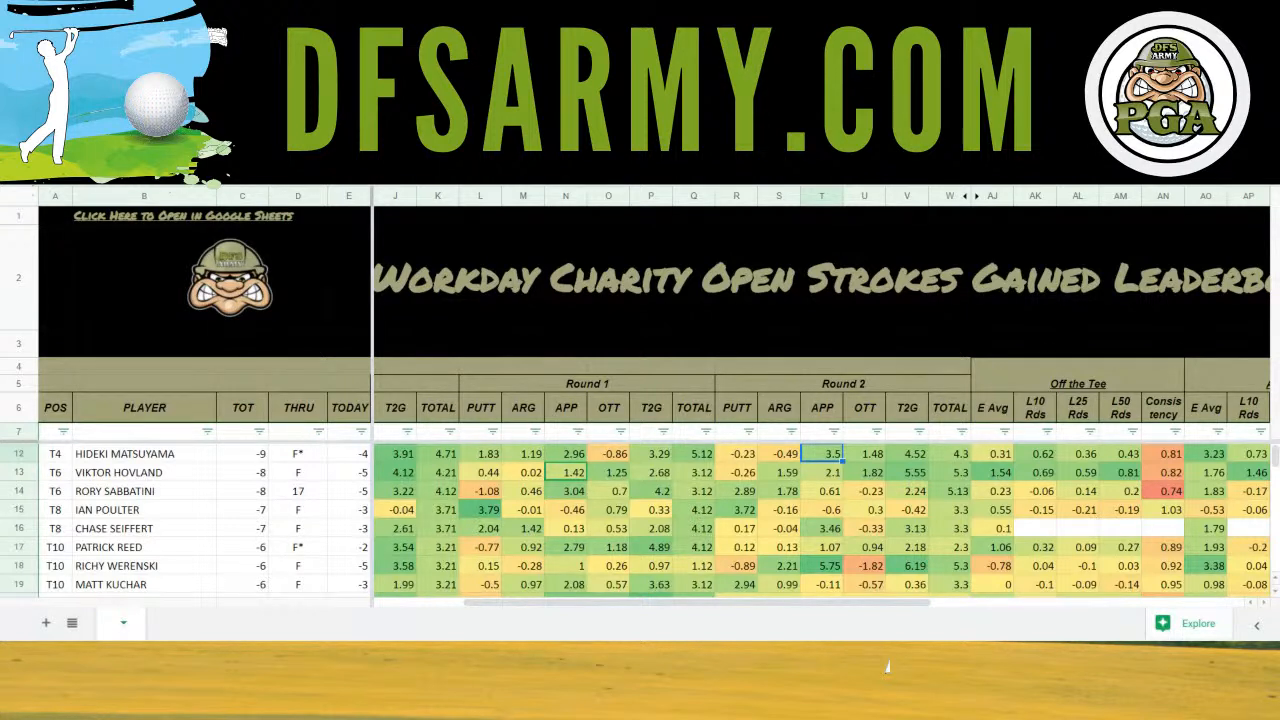
click(740, 455)
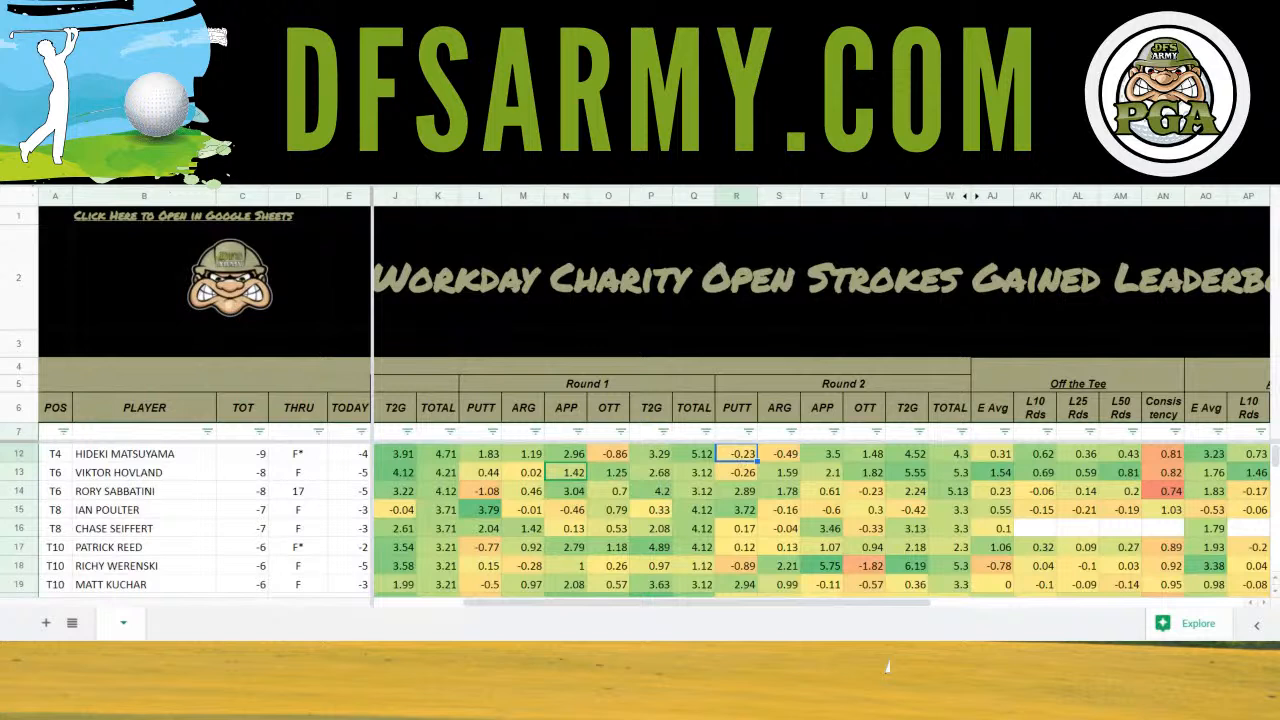
click(491, 457)
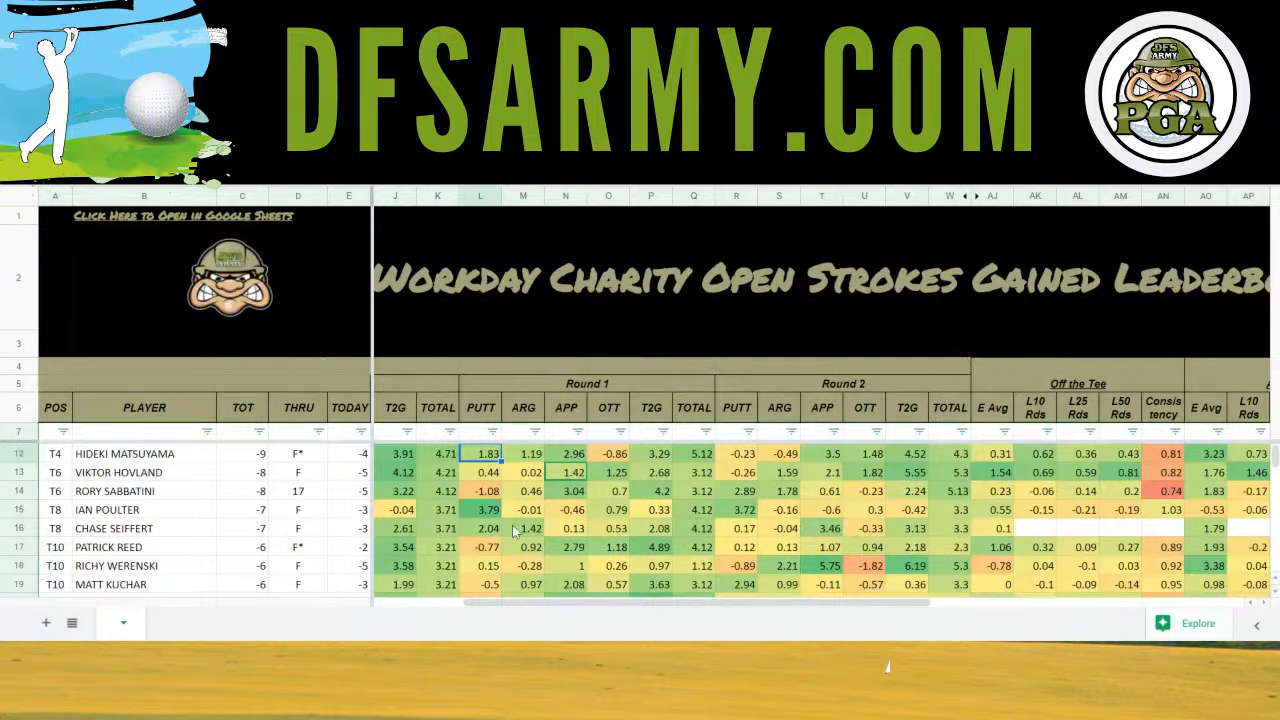
Examine Chase Seiffert's strokes gained for putting, approach and off the tee across Round 1 and Round 2
click(620, 548)
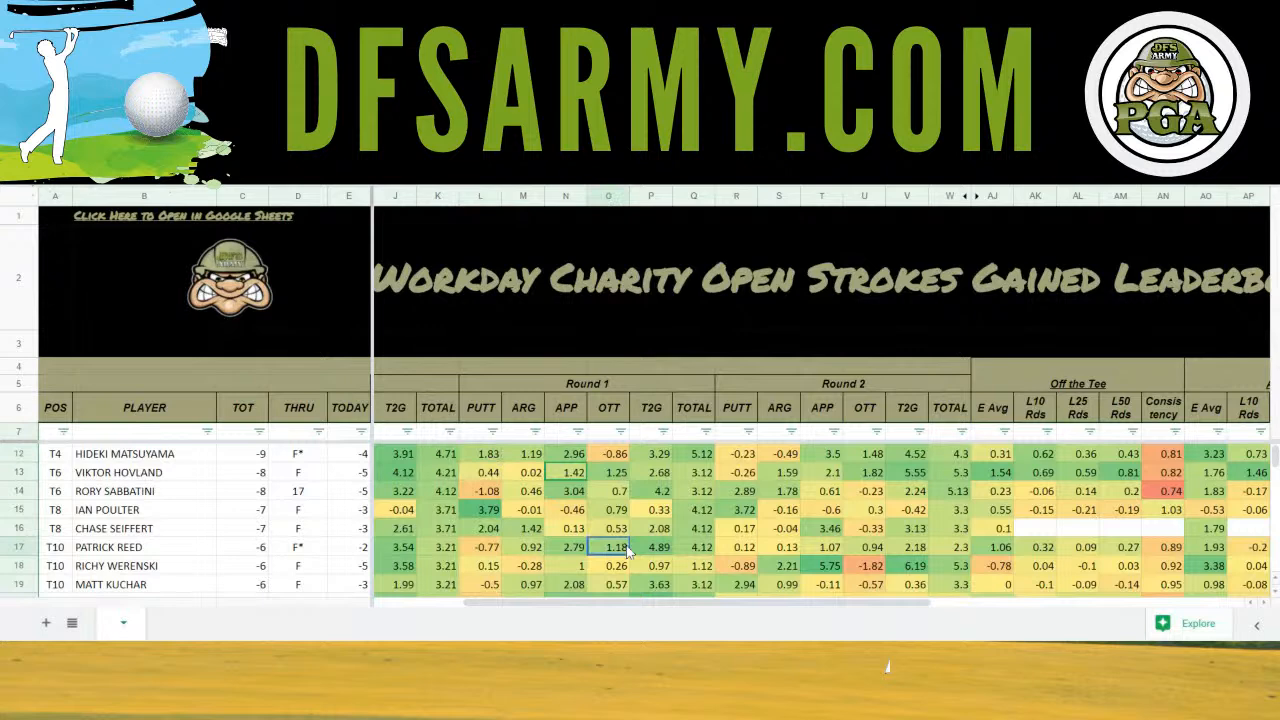
right_click(744, 534)
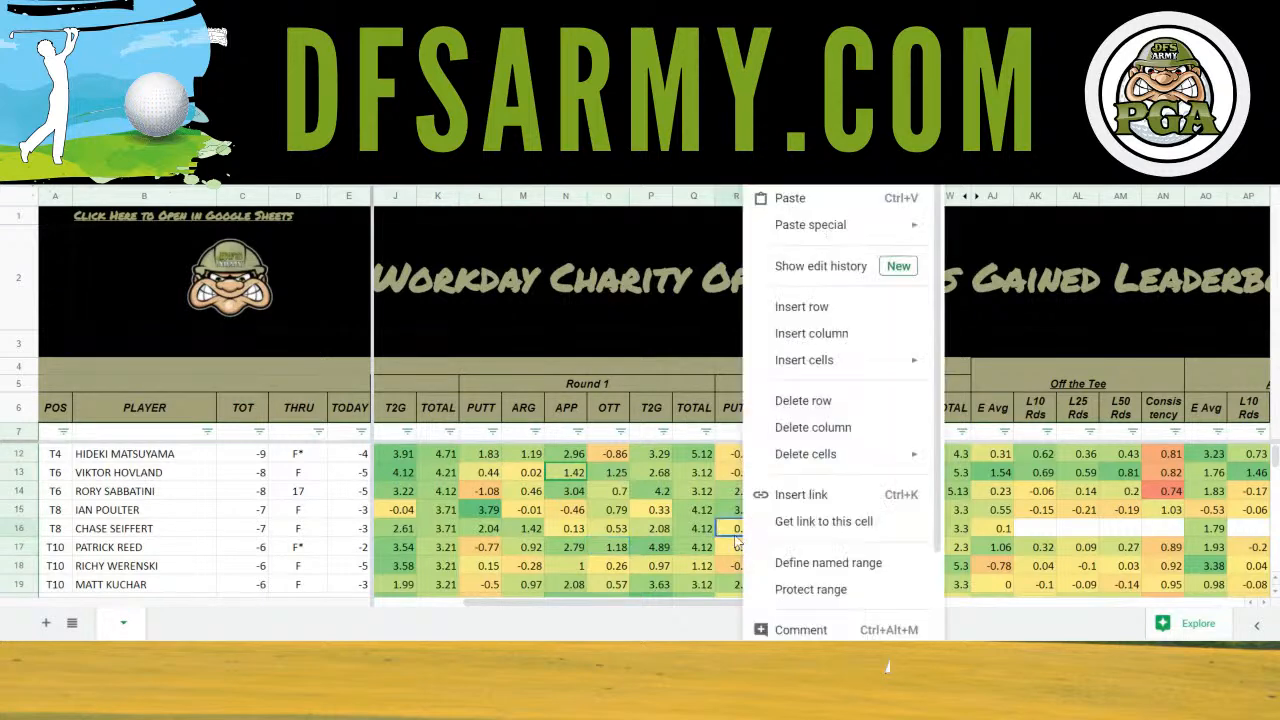
right_click(488, 530)
click(560, 520)
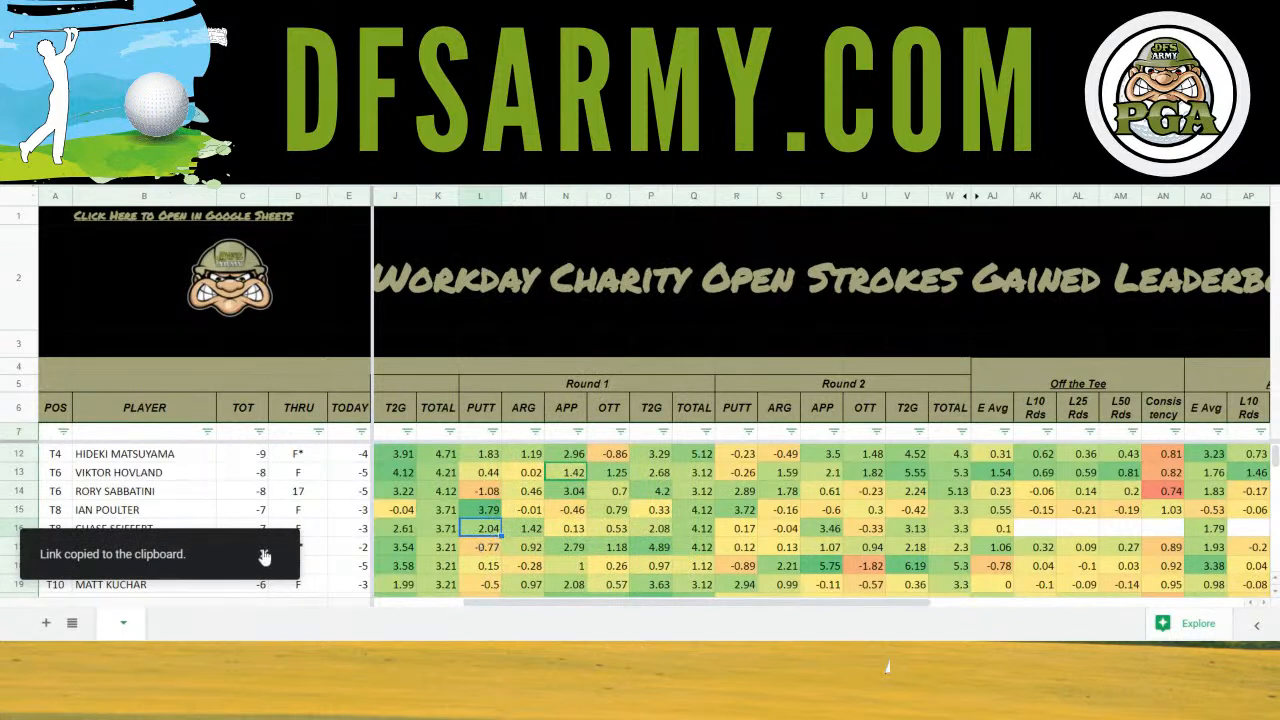
click(741, 530)
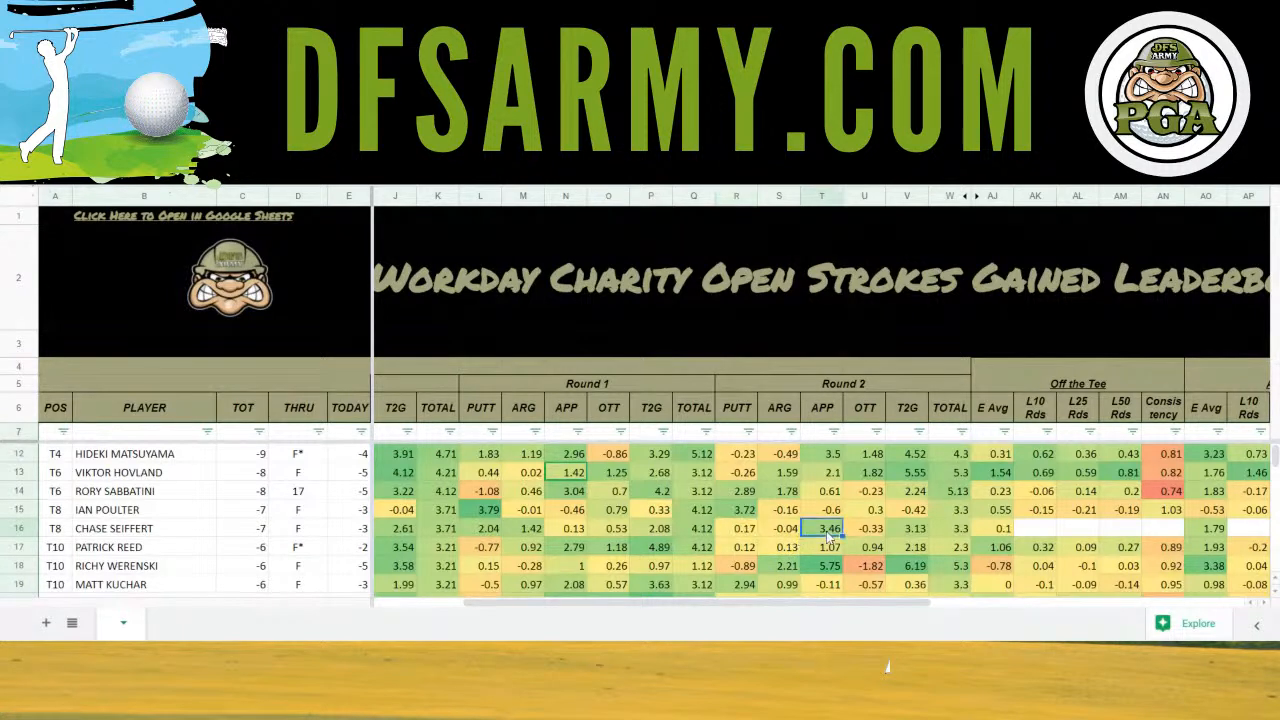
click(597, 535)
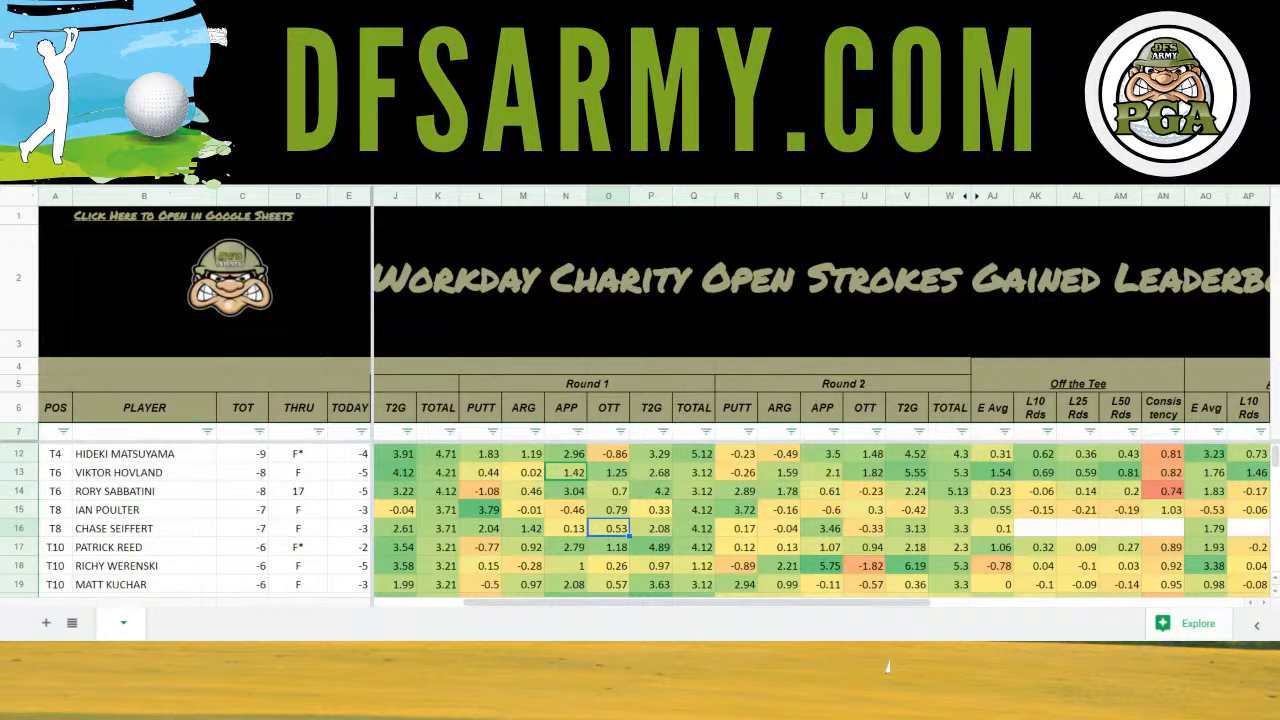
Sort the leaderboard by the Round 2 APP column in Z → A order
scroll(690, 477, up, 3)
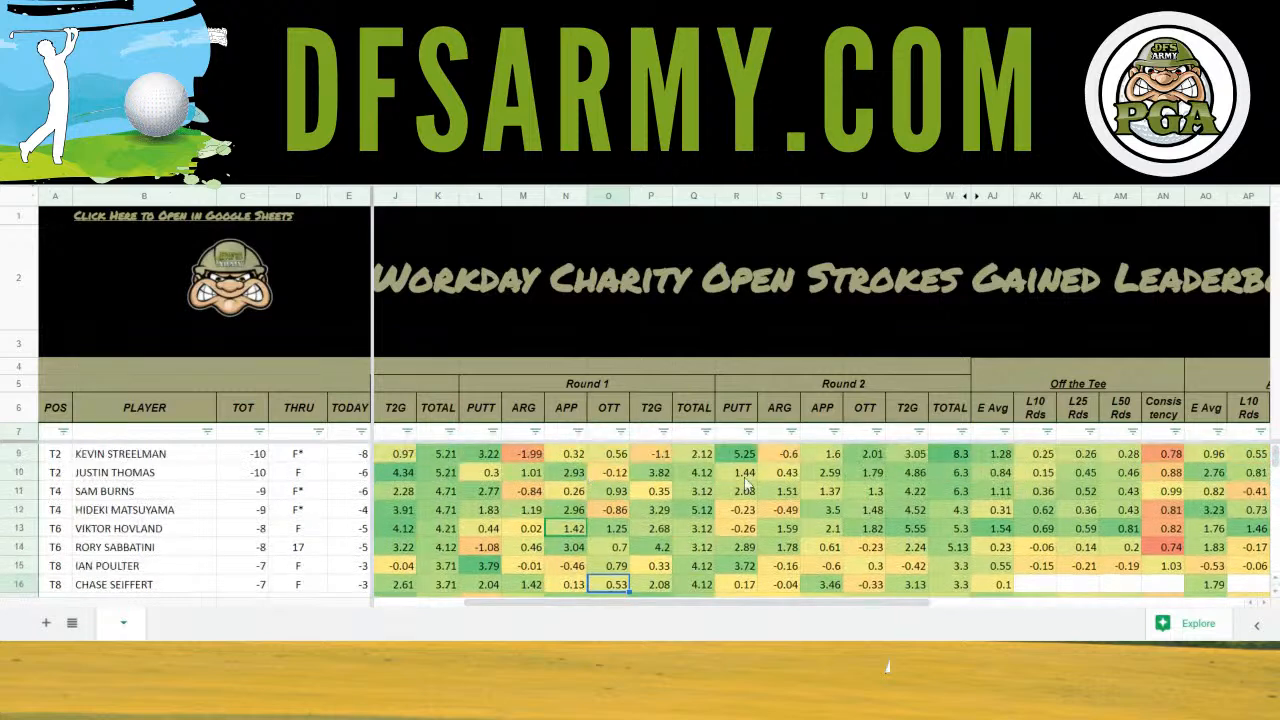
click(833, 455)
scroll(833, 457, up, 1)
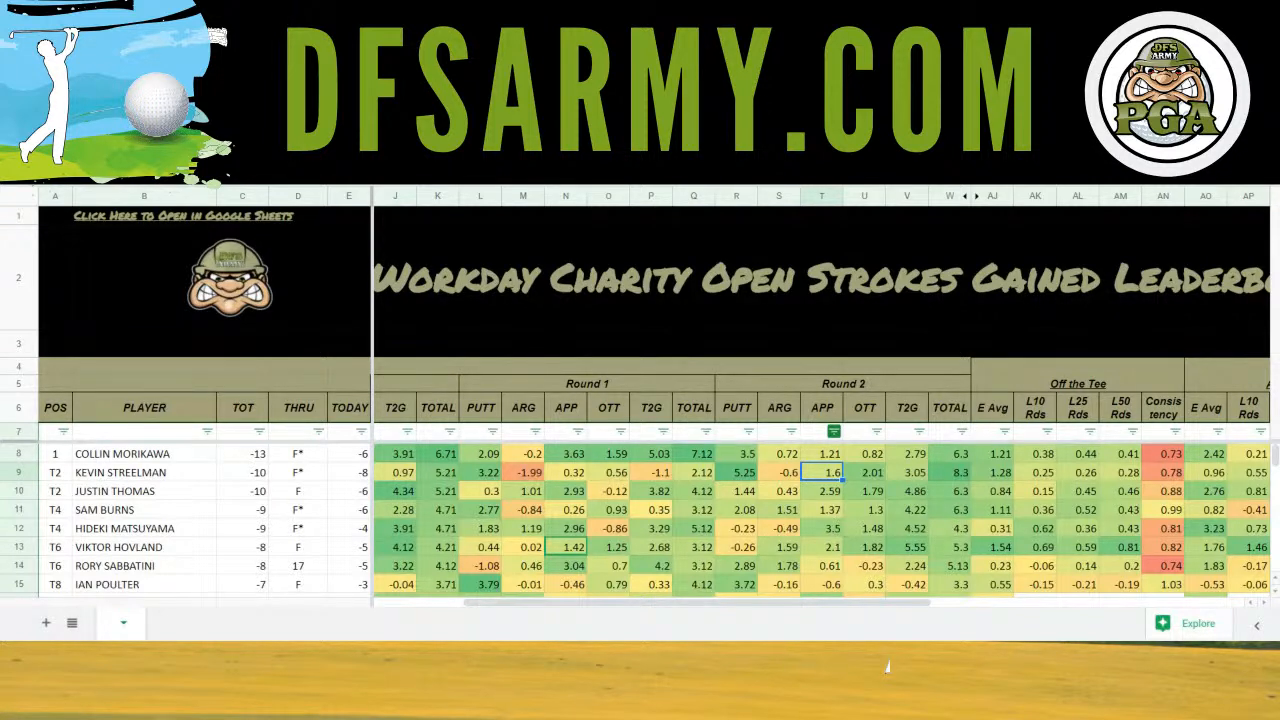
click(834, 432)
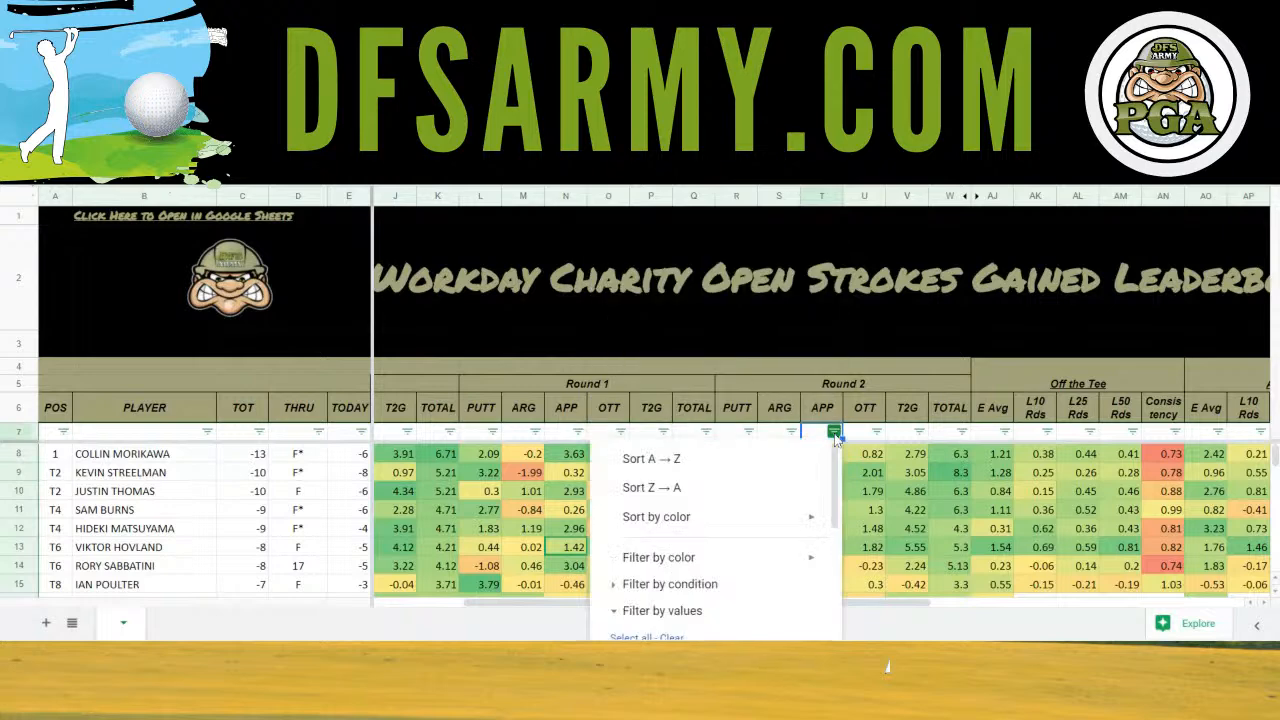
click(679, 488)
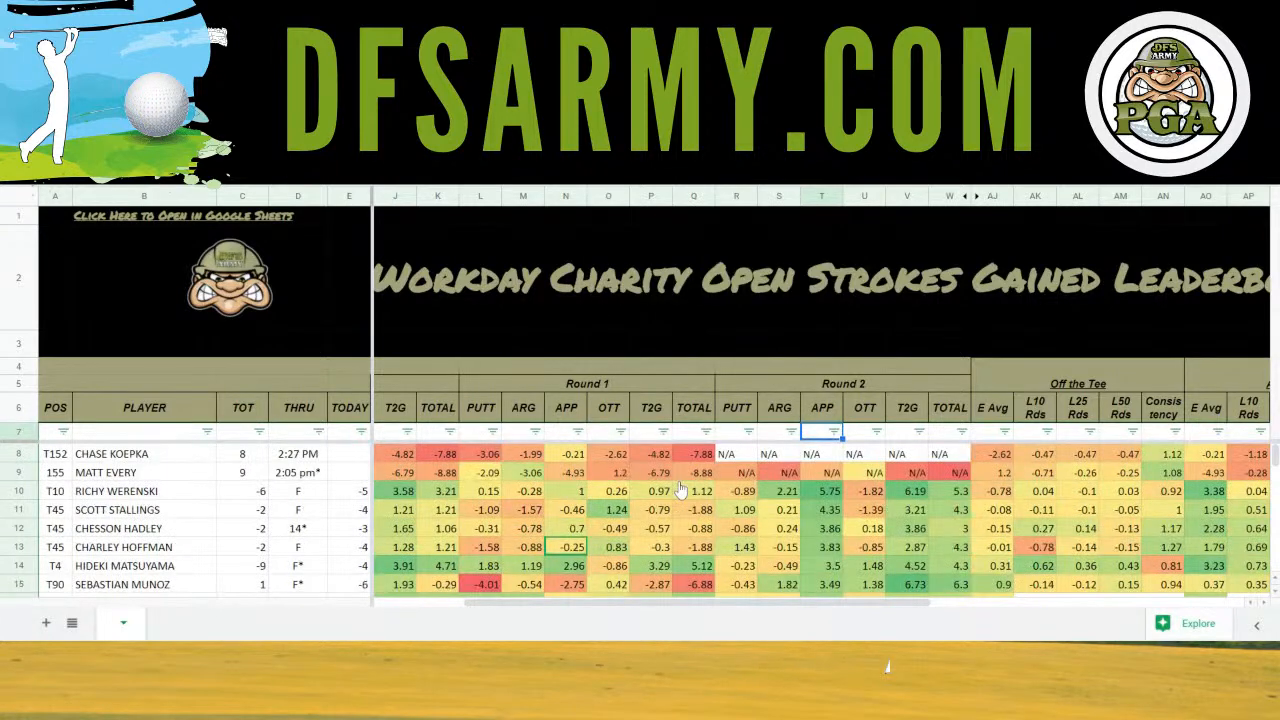
Review the Round 2 stats of the leading approach players, including Scott Stallings and Chesson Hadley
scroll(750, 510, down, 1)
click(740, 509)
click(870, 510)
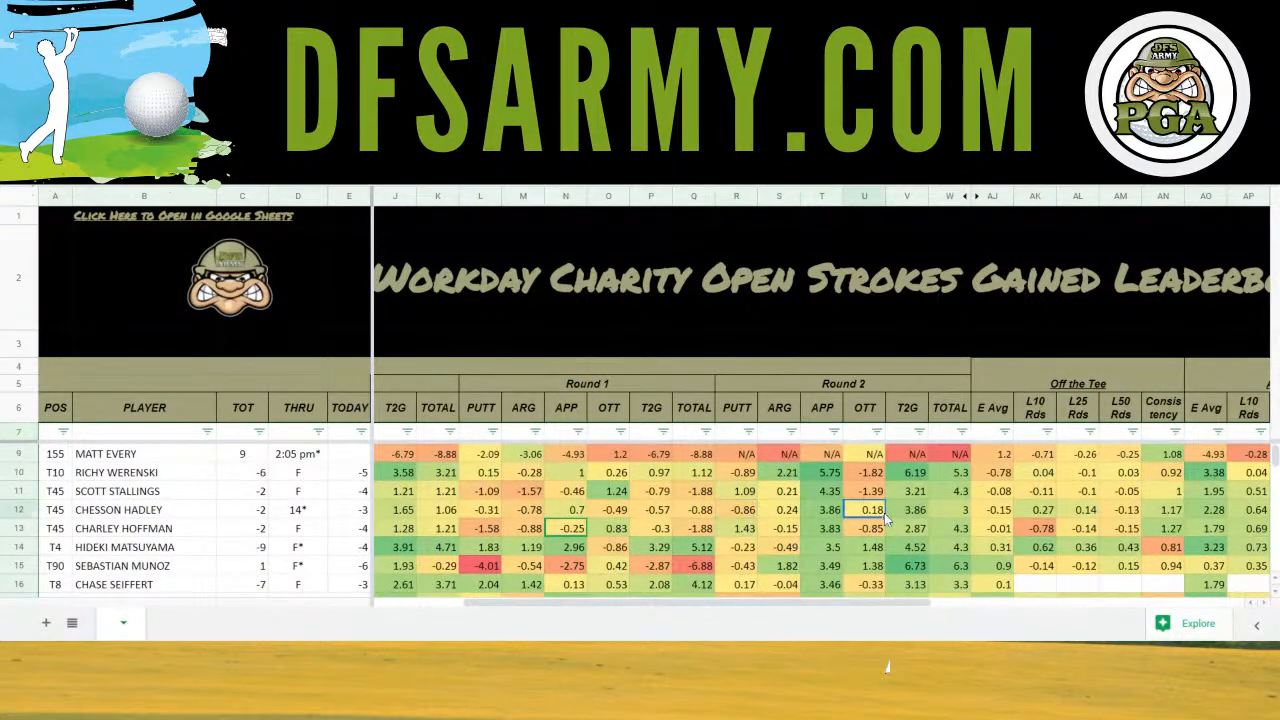
click(832, 491)
scroll(832, 462, down, 2)
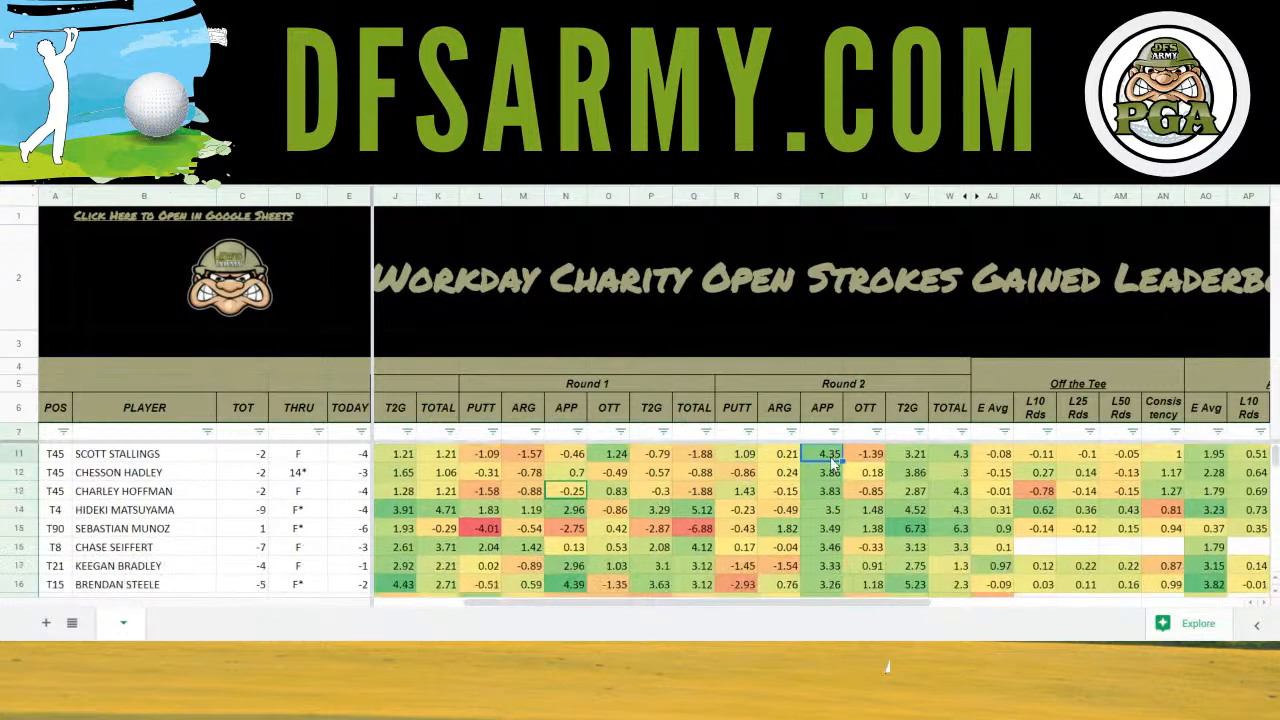
scroll(832, 462, up, 1)
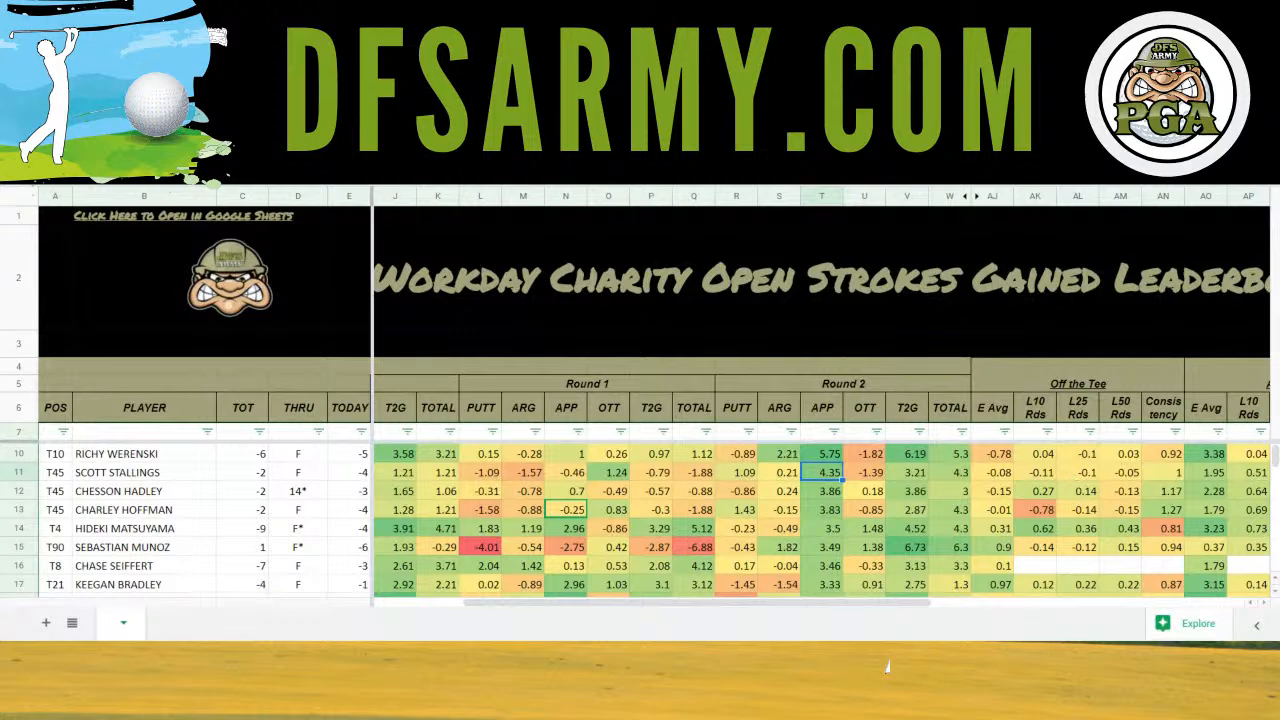
Check the longer-term Approach averages and consistency of the players leading the sorted list, including Richy Werenski and Chesson Hadley
scroll(880, 453, right, 10)
scroll(880, 453, down, 1)
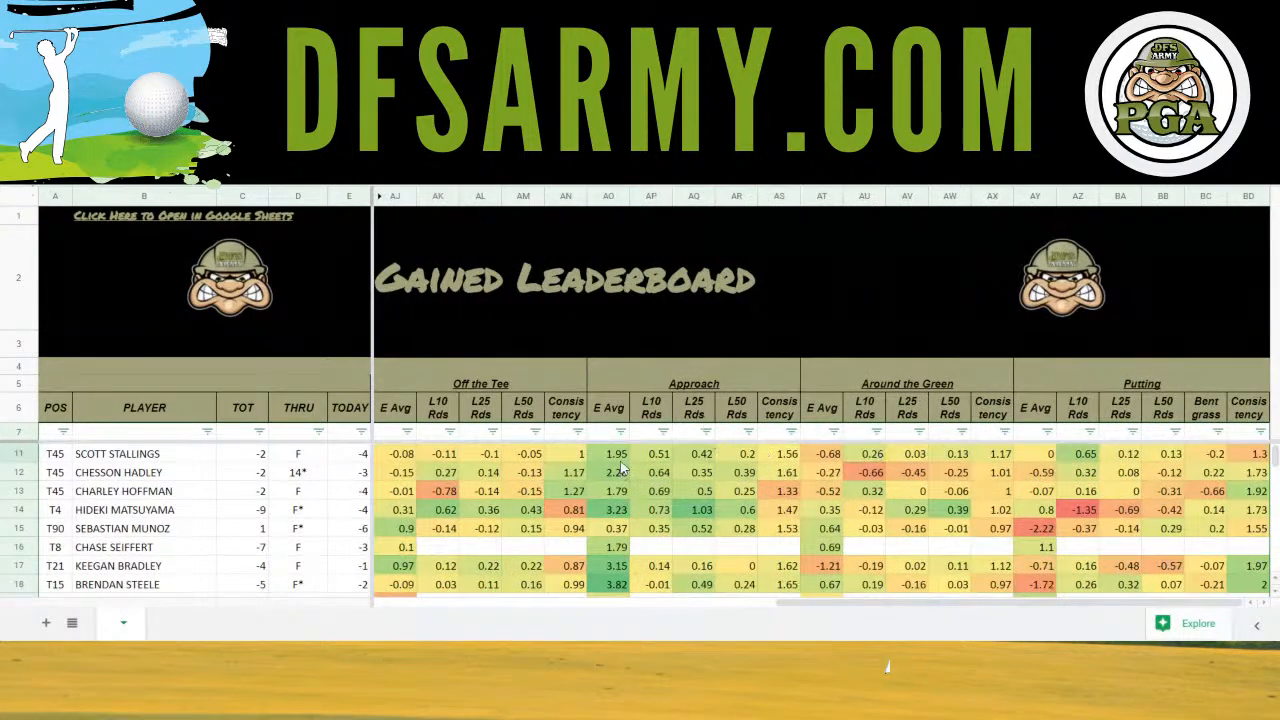
scroll(620, 468, up, 1)
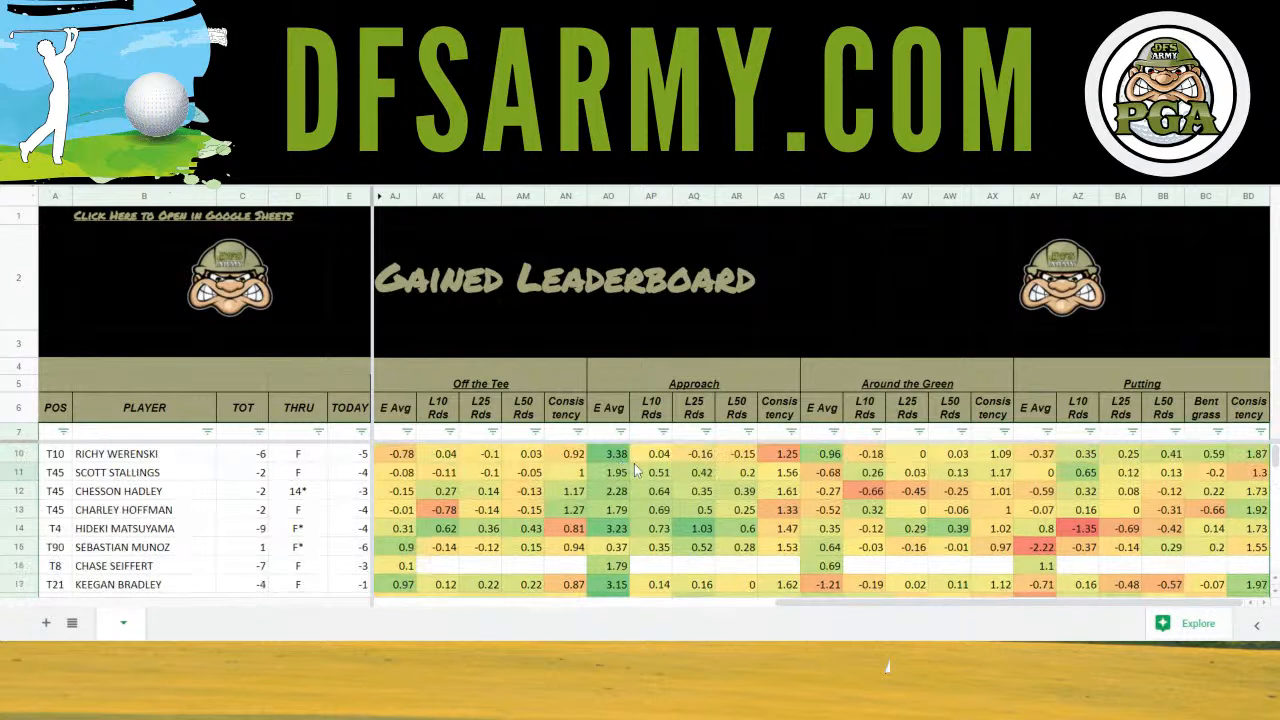
click(705, 458)
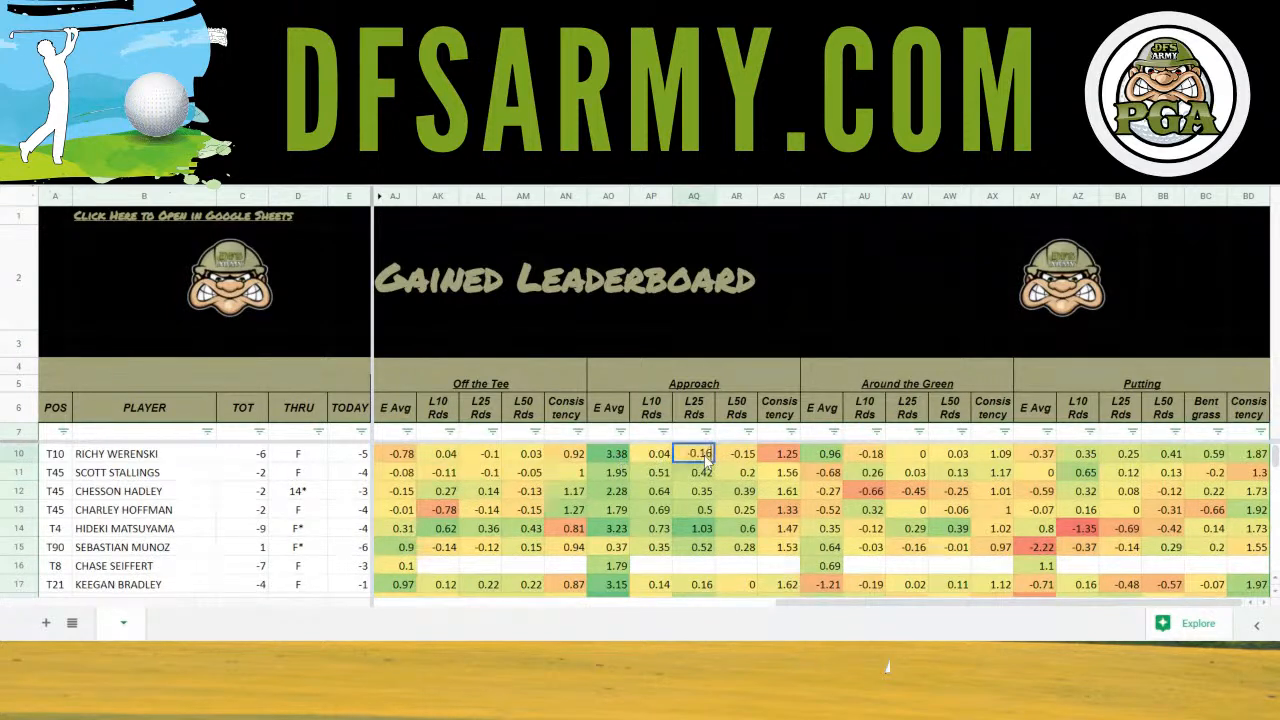
click(784, 496)
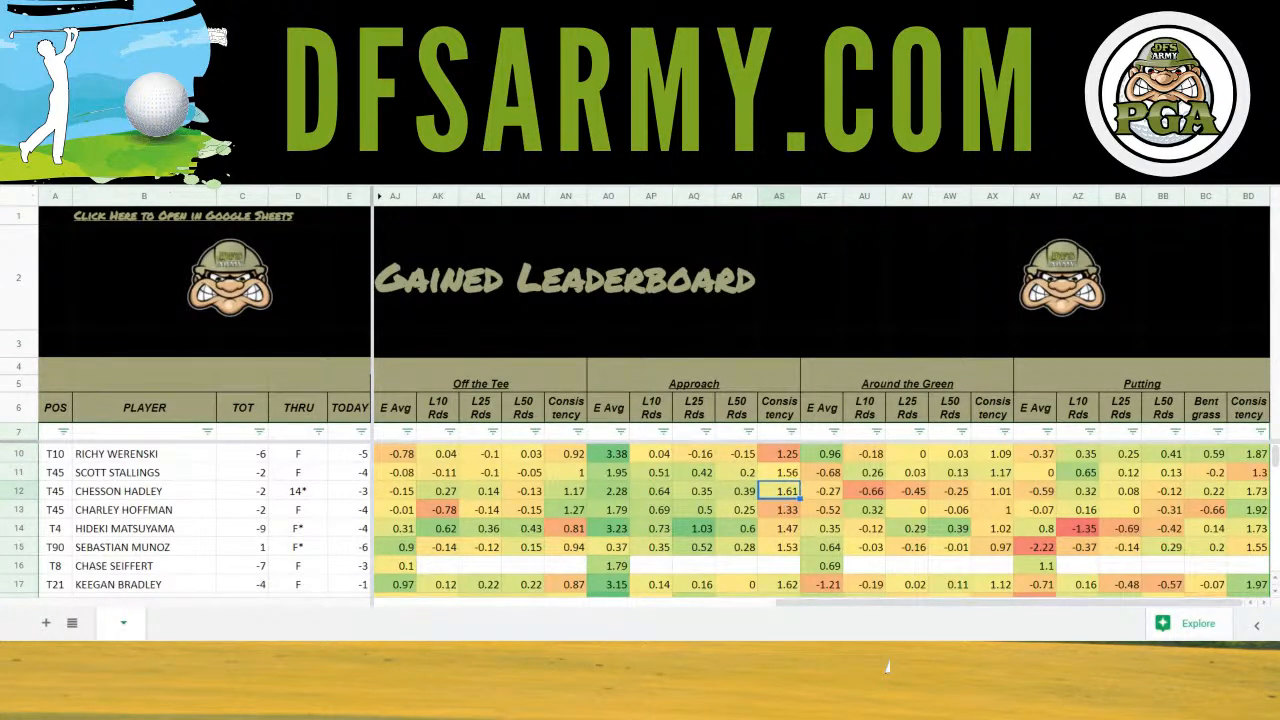
Examine Richy Werenski's putting stats: event average, last 10, 25 and 50 rounds, and bentgrass
click(1115, 460)
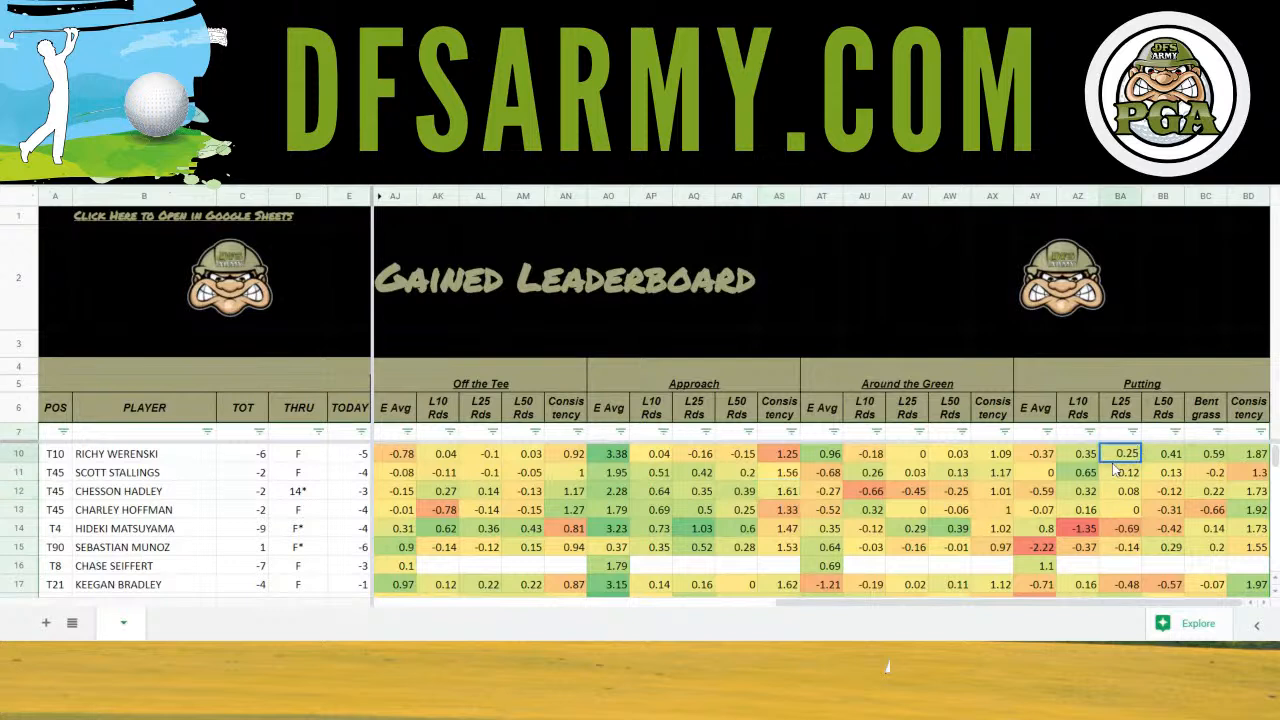
click(1030, 458)
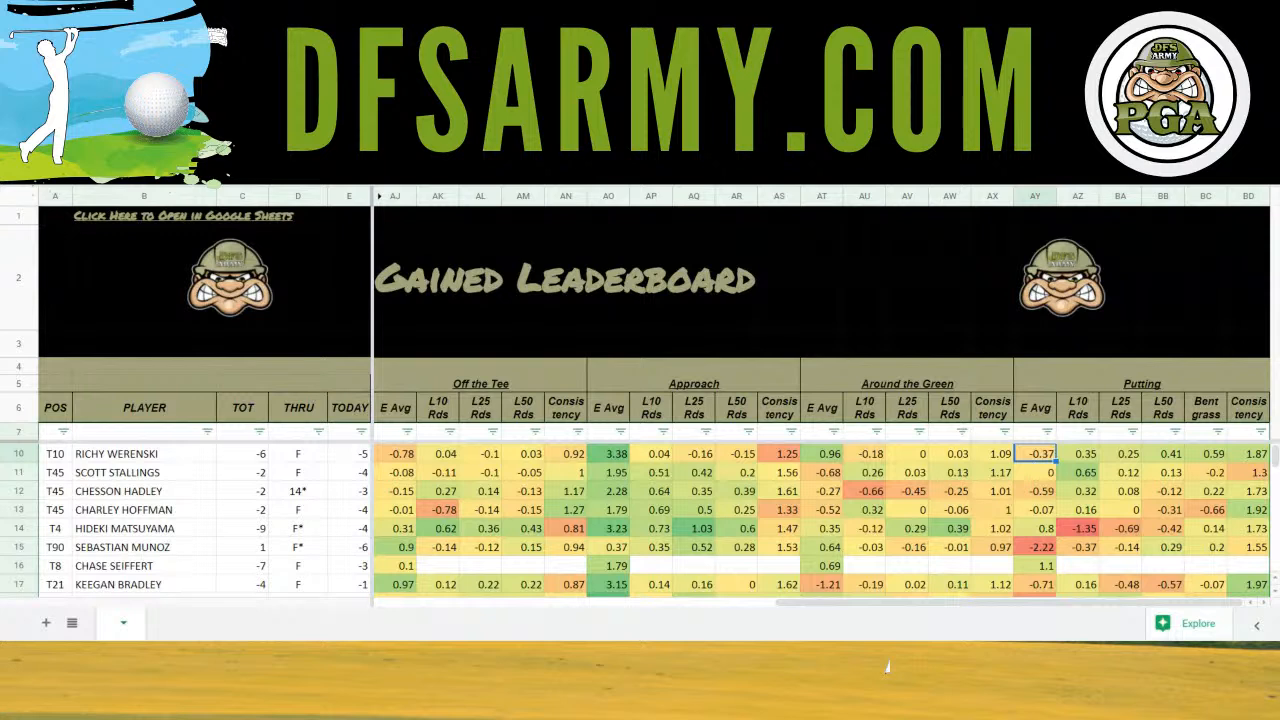
click(1090, 460)
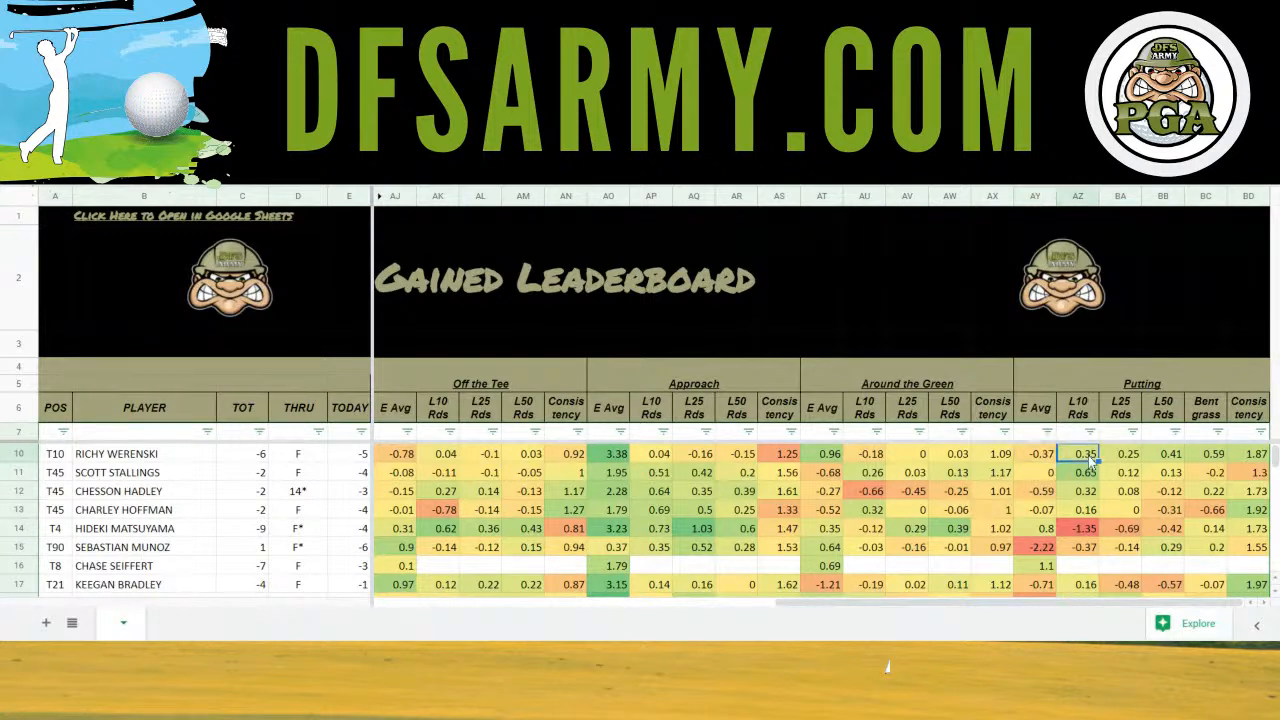
click(1115, 462)
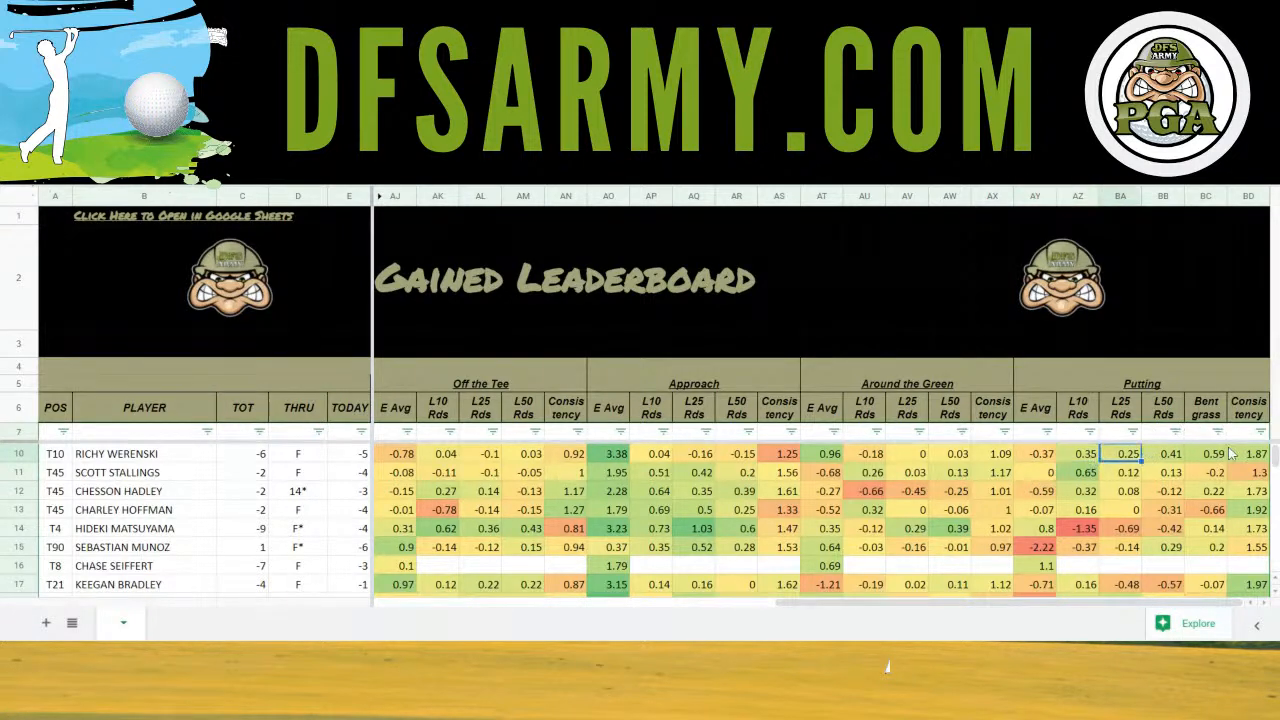
click(1182, 463)
click(1220, 461)
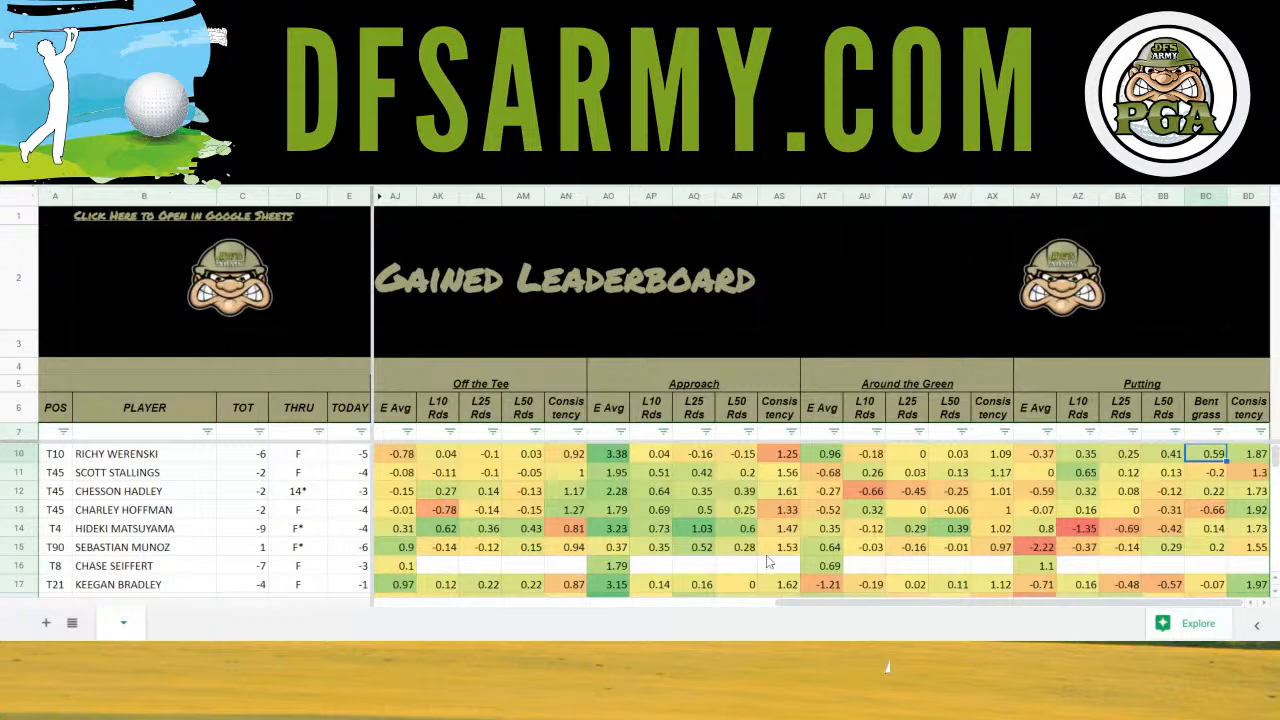
Compare the sorted players' event average and per-round stats with their longer-term Off the Tee, Approach, Around the Green and Putting columns
scroll(767, 558, left, 15)
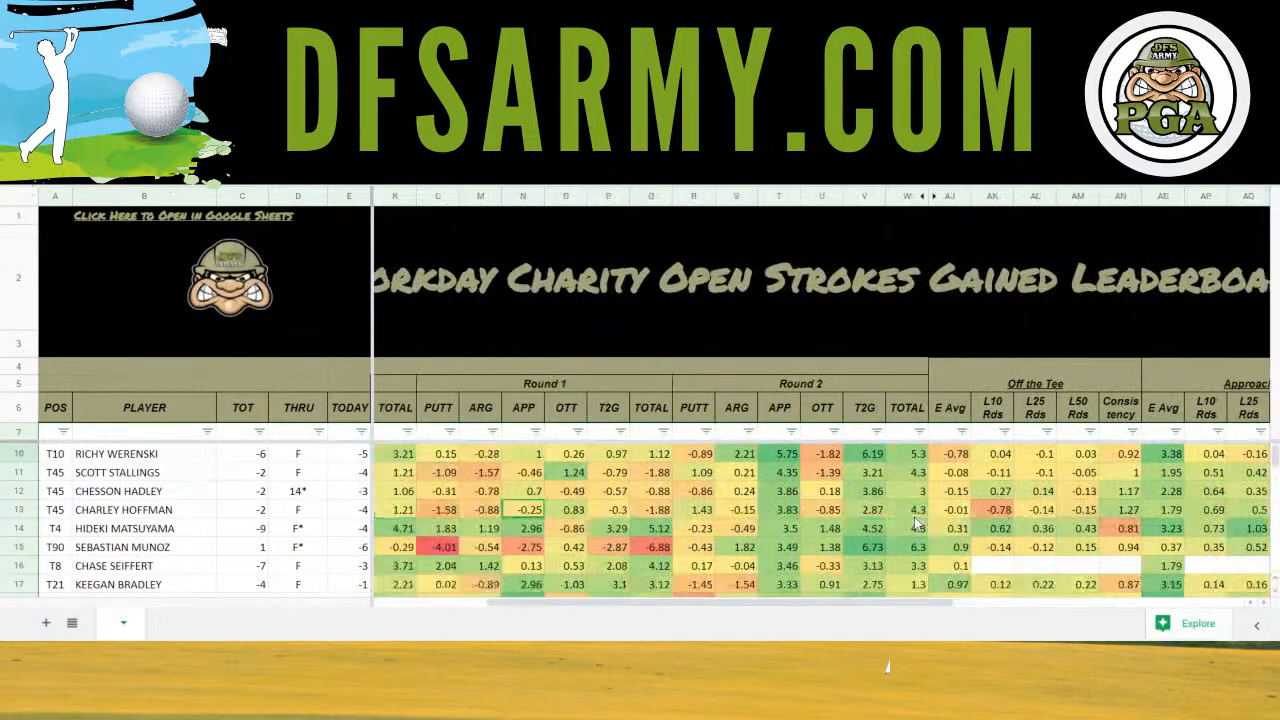
scroll(914, 517, left, 2)
right_click(914, 517)
click(706, 511)
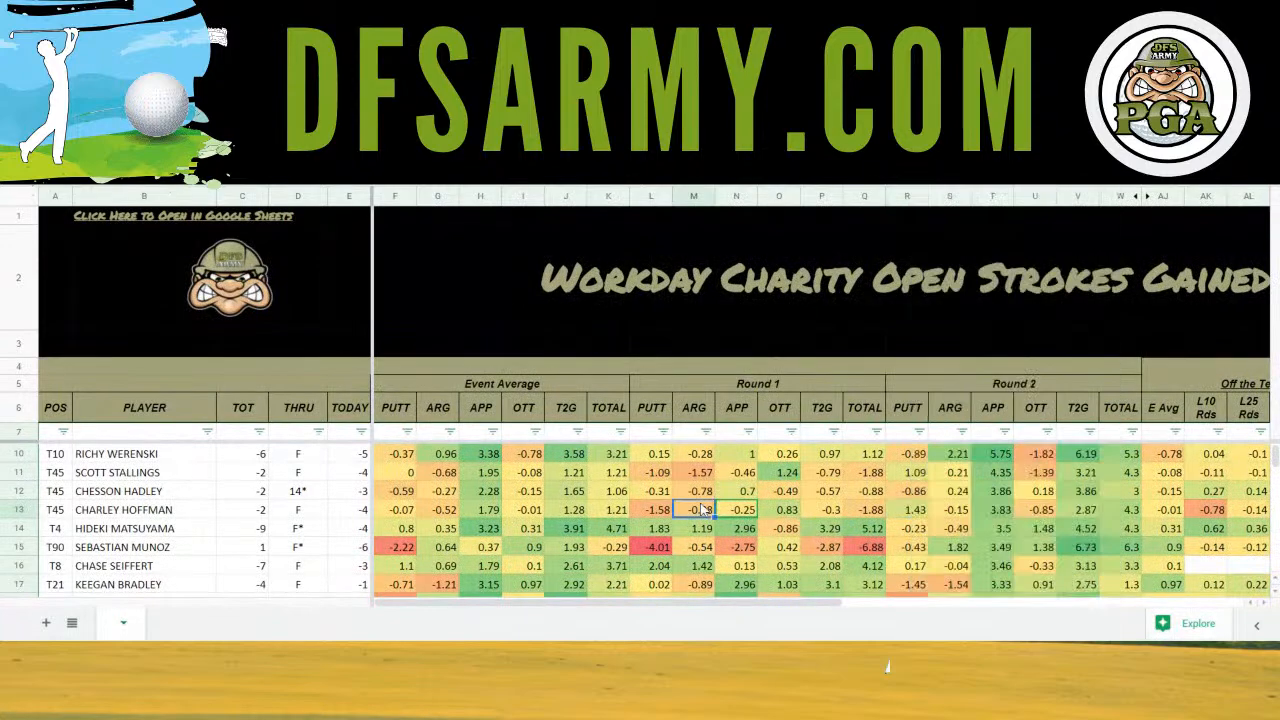
scroll(706, 511, right, 15)
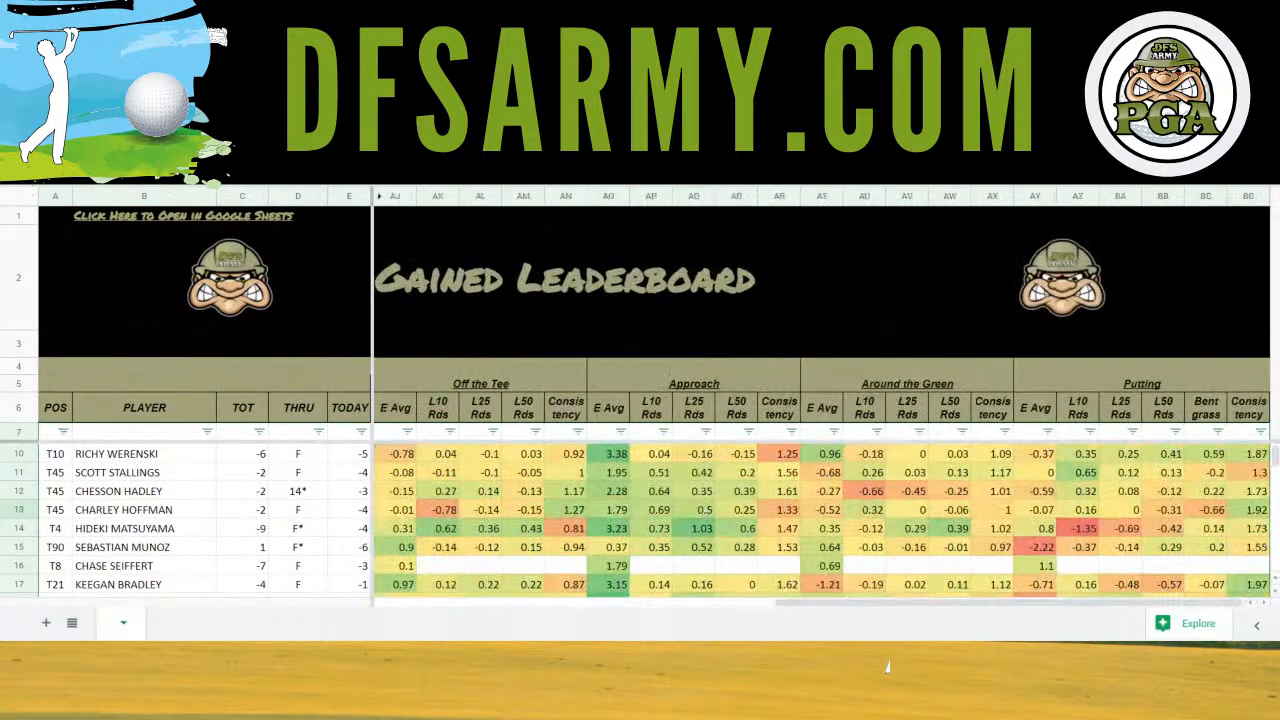
scroll(800, 478, left, 9)
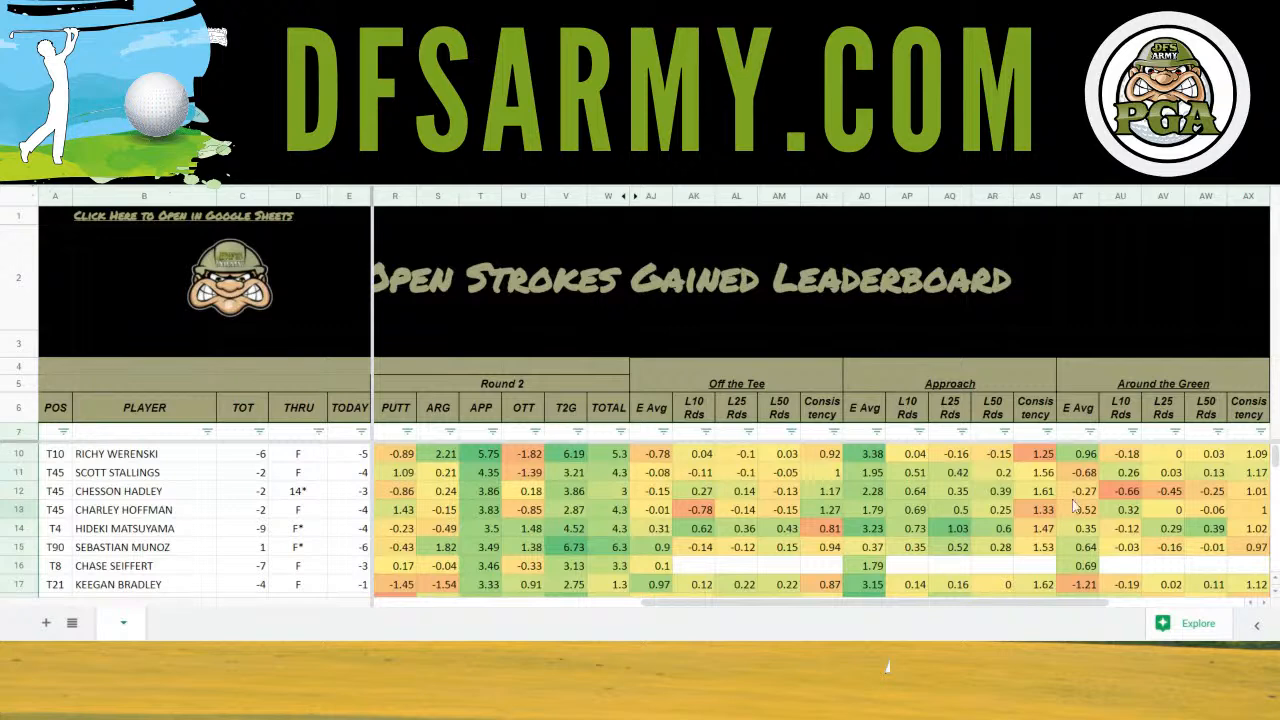
Examine Hideki Matsuyama's putting stats: event average and last 10, 25 and 50 rounds
scroll(952, 507, right, 5)
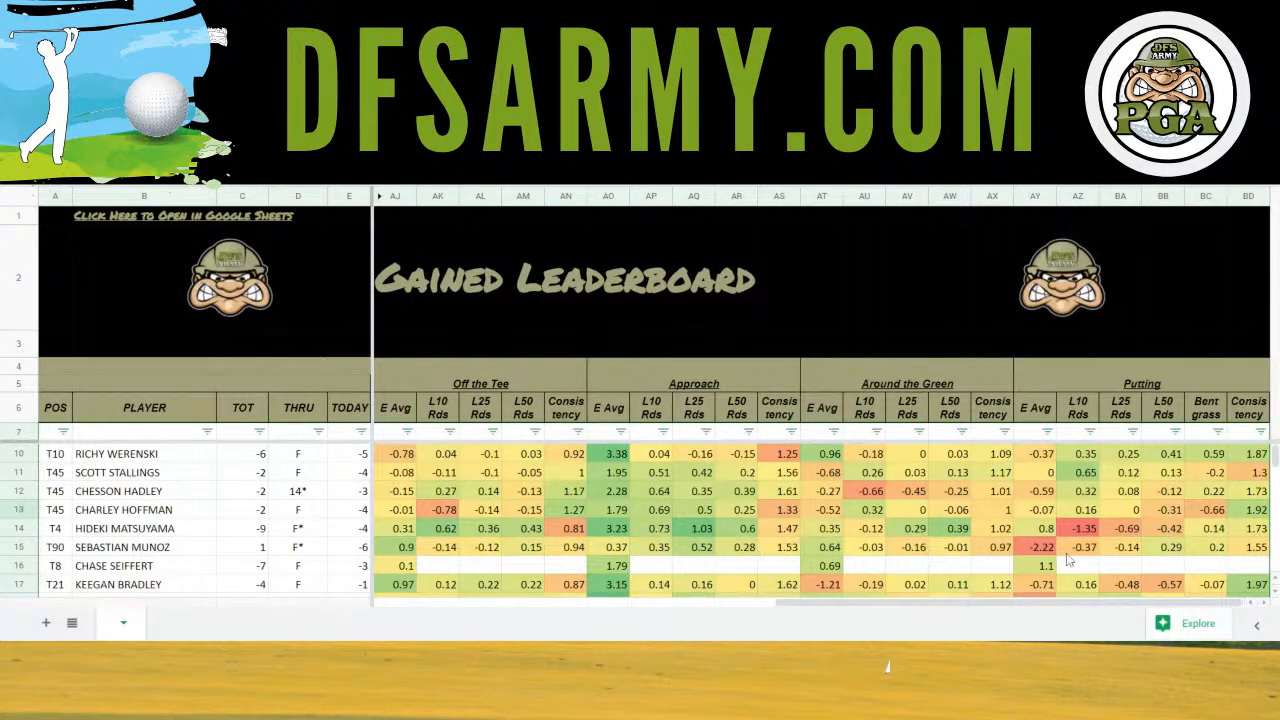
click(1044, 516)
click(1047, 533)
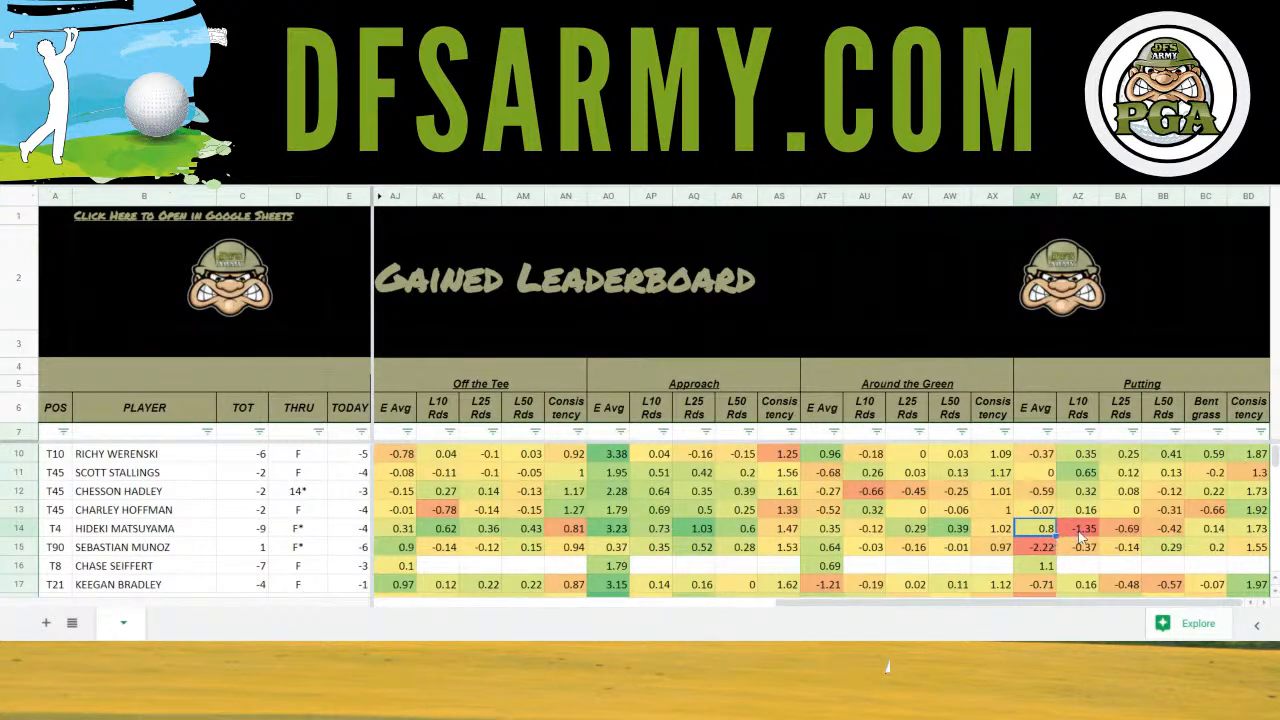
click(1082, 532)
click(1126, 530)
click(1174, 533)
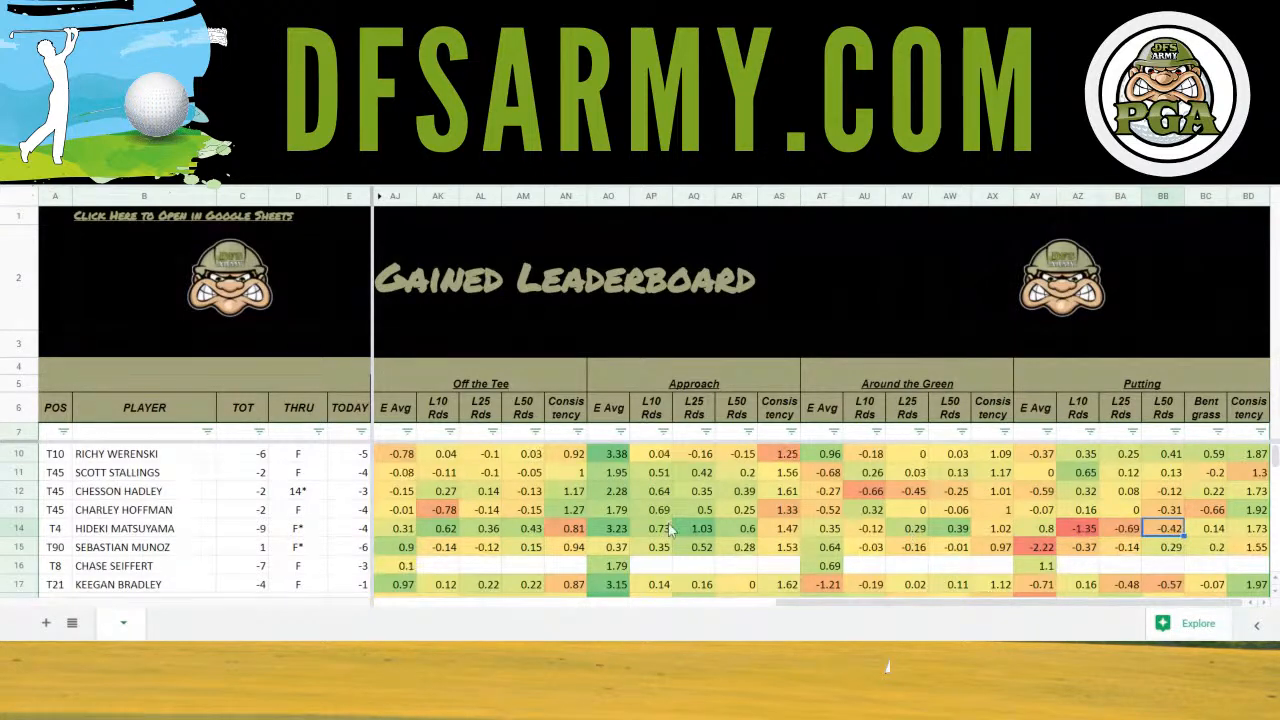
Sort the leaderboard by Event Average APP from highest to lowest
scroll(670, 530, down, 1)
scroll(544, 539, left, 10)
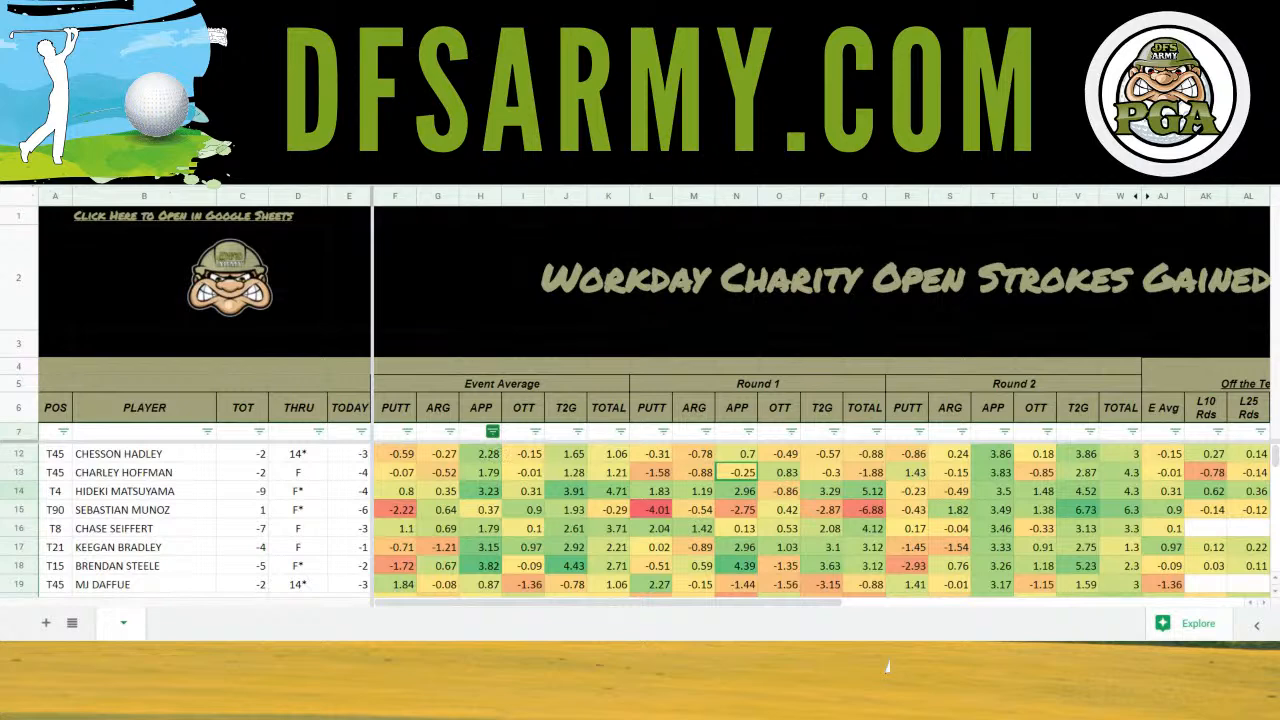
click(492, 436)
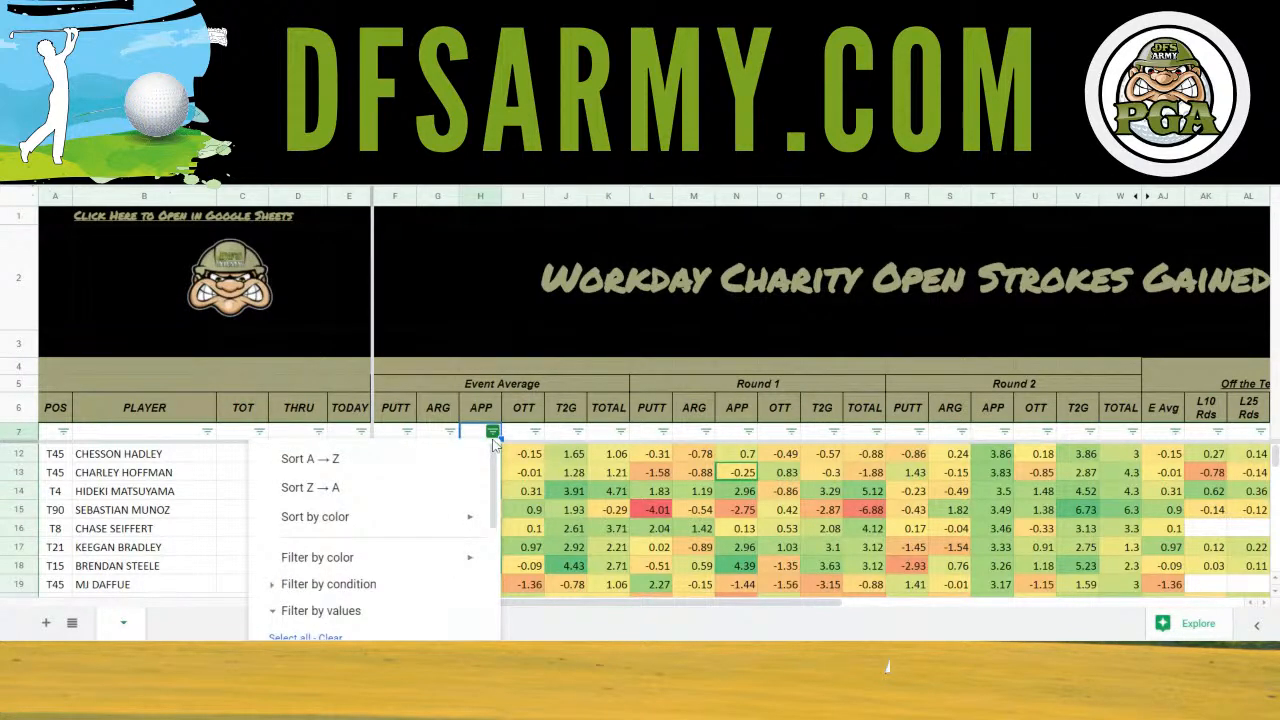
click(414, 490)
scroll(568, 490, up, 2)
scroll(568, 490, up, 2)
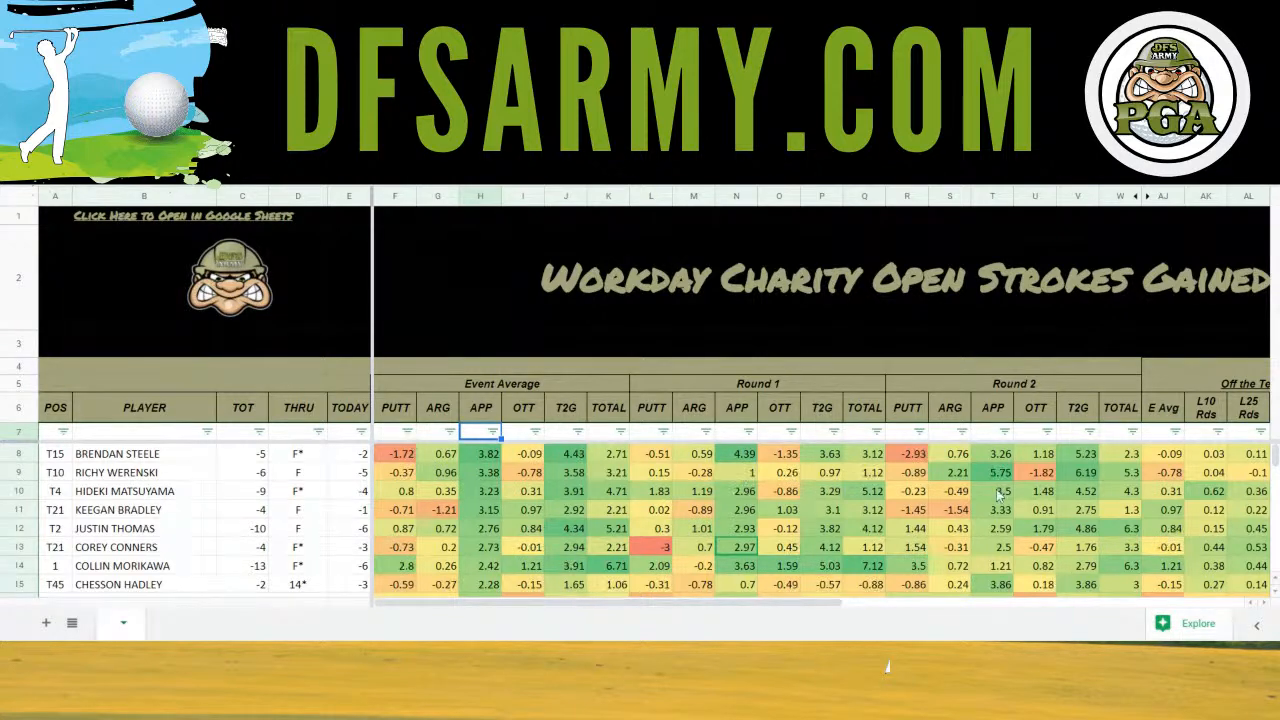
Examine Brendan Steele's putting stats: event average, last 10 rounds and last 25 rounds
scroll(1150, 480, right, 5)
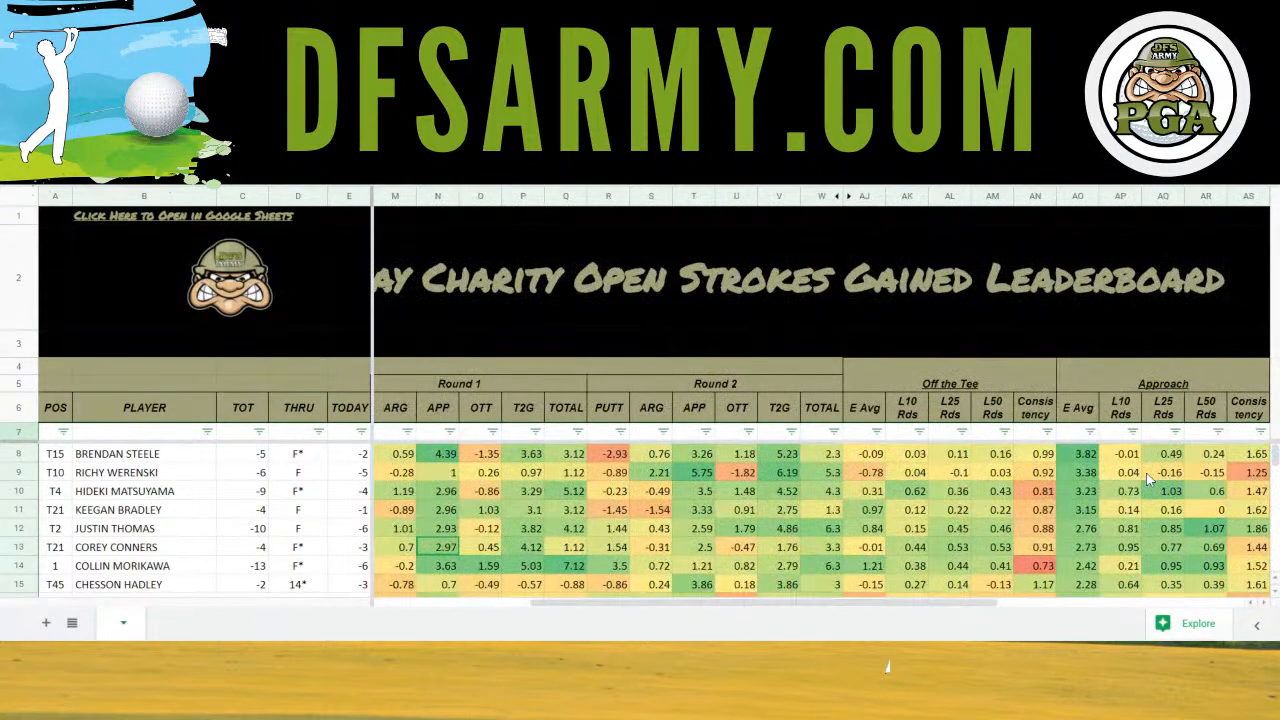
scroll(1148, 480, right, 1)
scroll(1040, 458, right, 4)
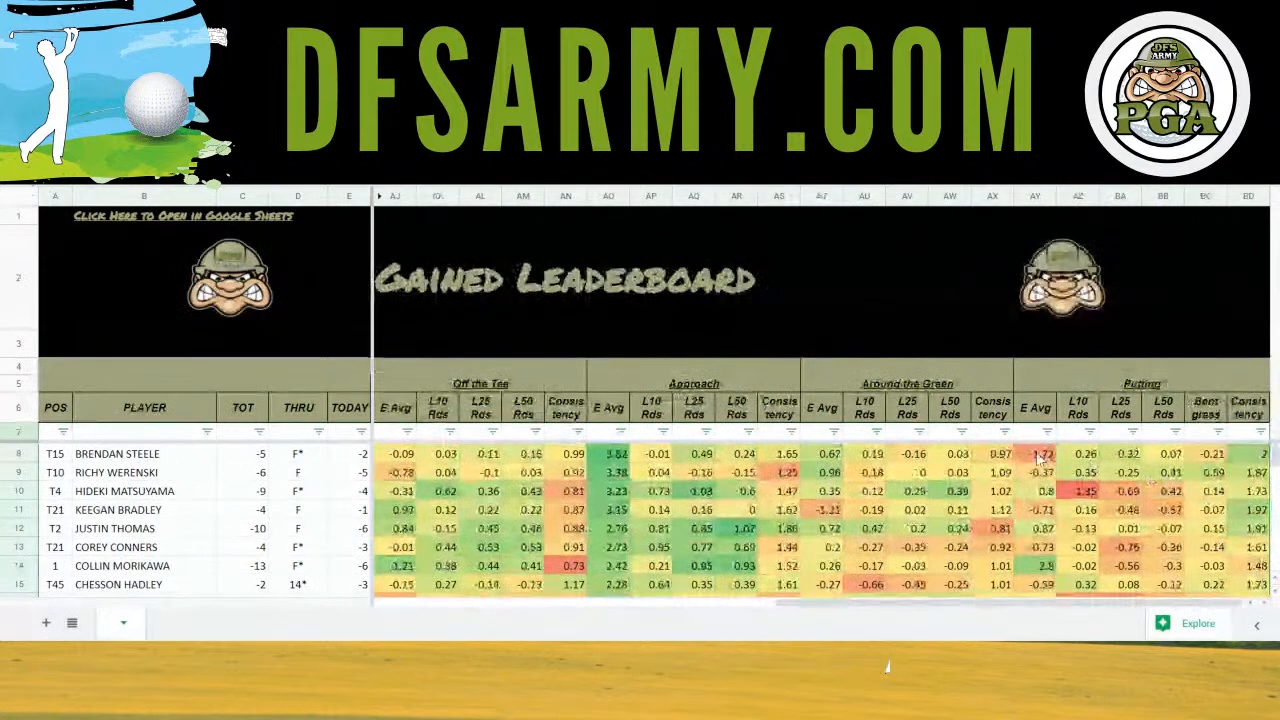
click(1040, 455)
click(1082, 459)
click(1115, 459)
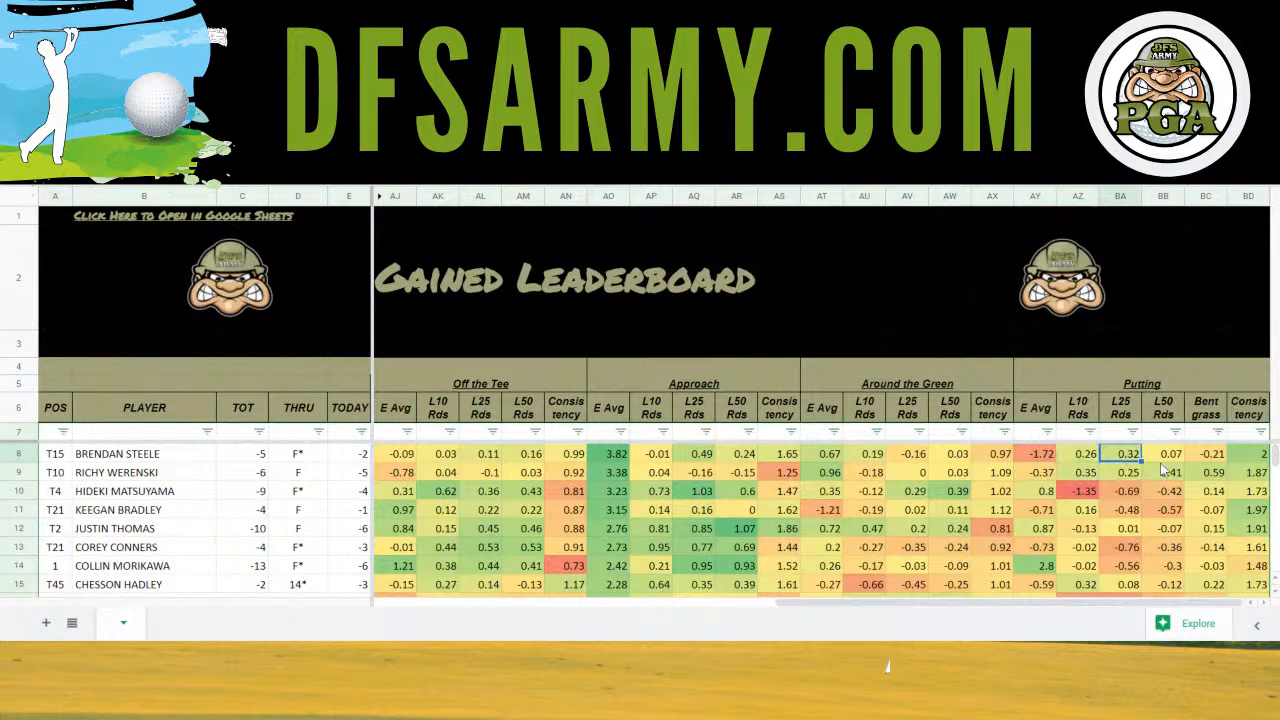
Sort the leaderboard by Event Average PUTT from highest to lowest
scroll(1172, 470, left, 1)
scroll(1172, 470, left, 10)
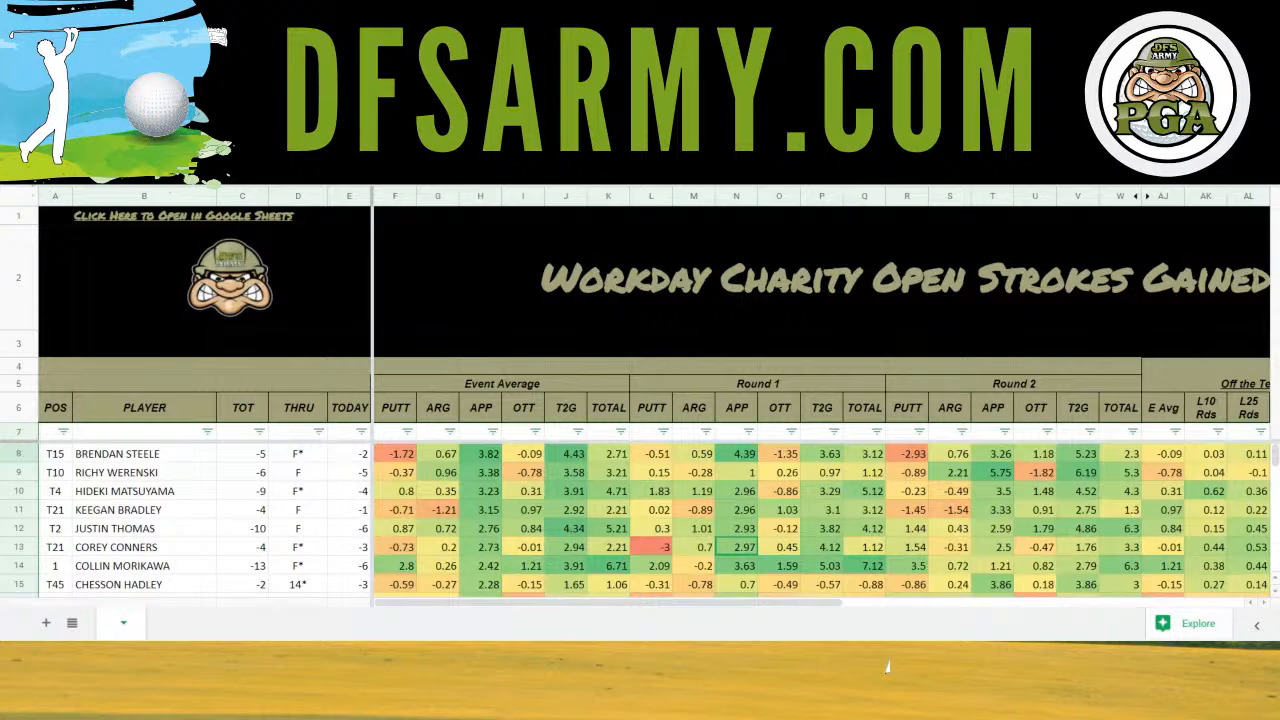
scroll(522, 513, down, 3)
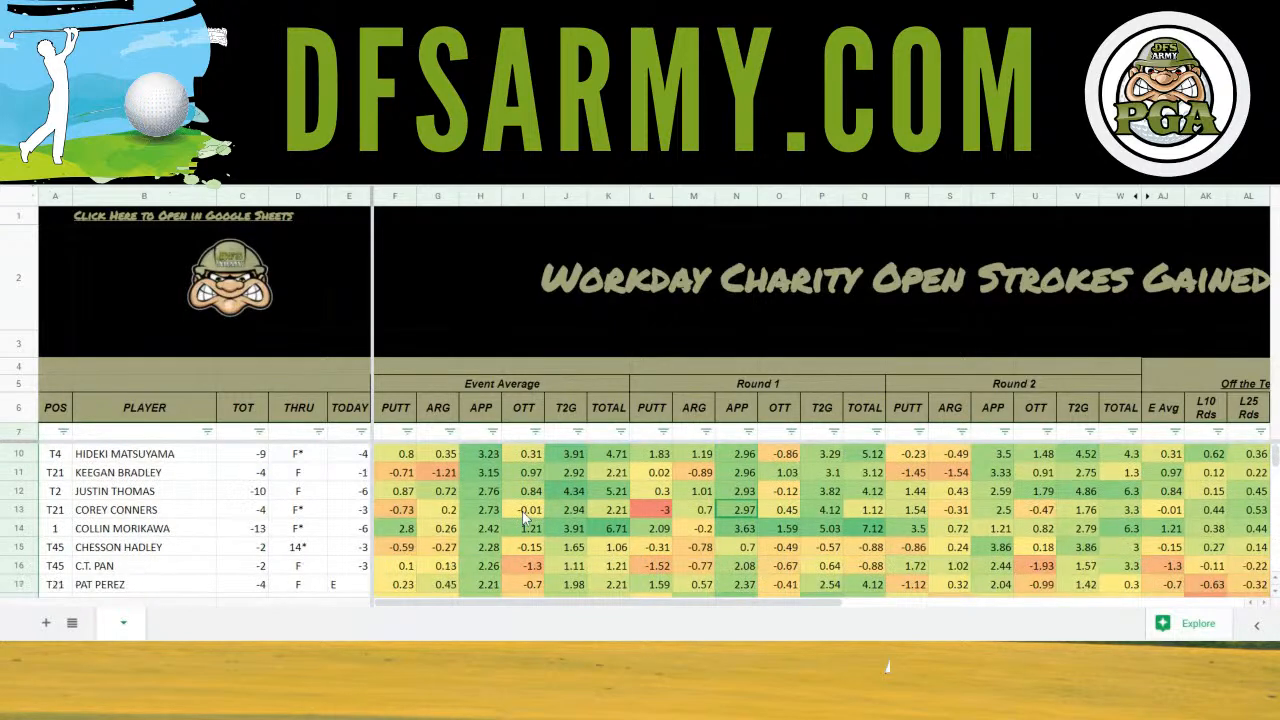
click(406, 436)
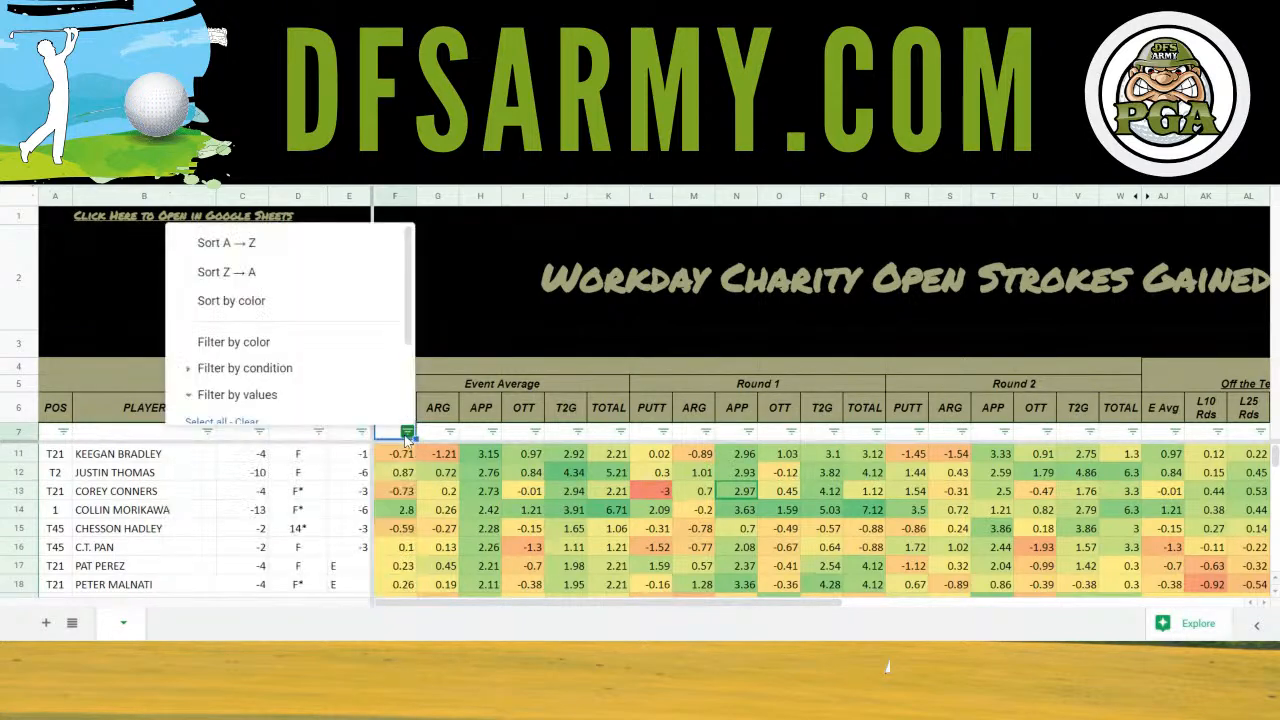
click(305, 500)
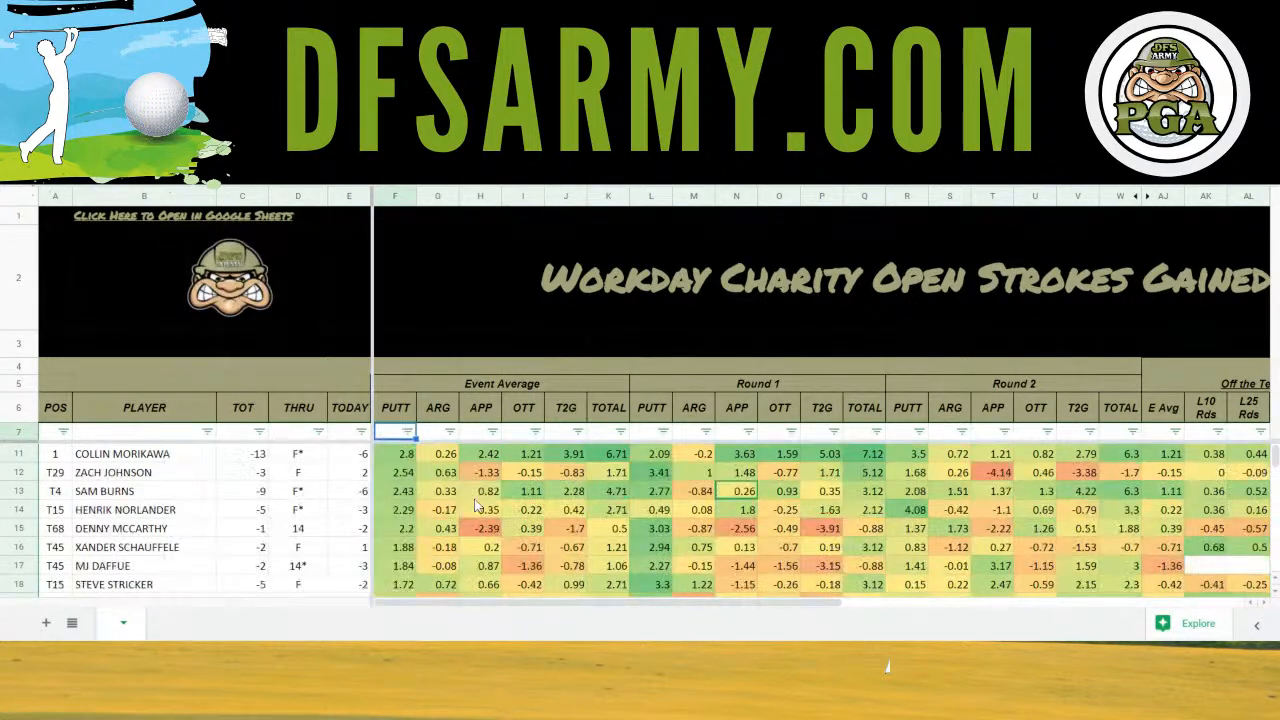
scroll(478, 507, up, 3)
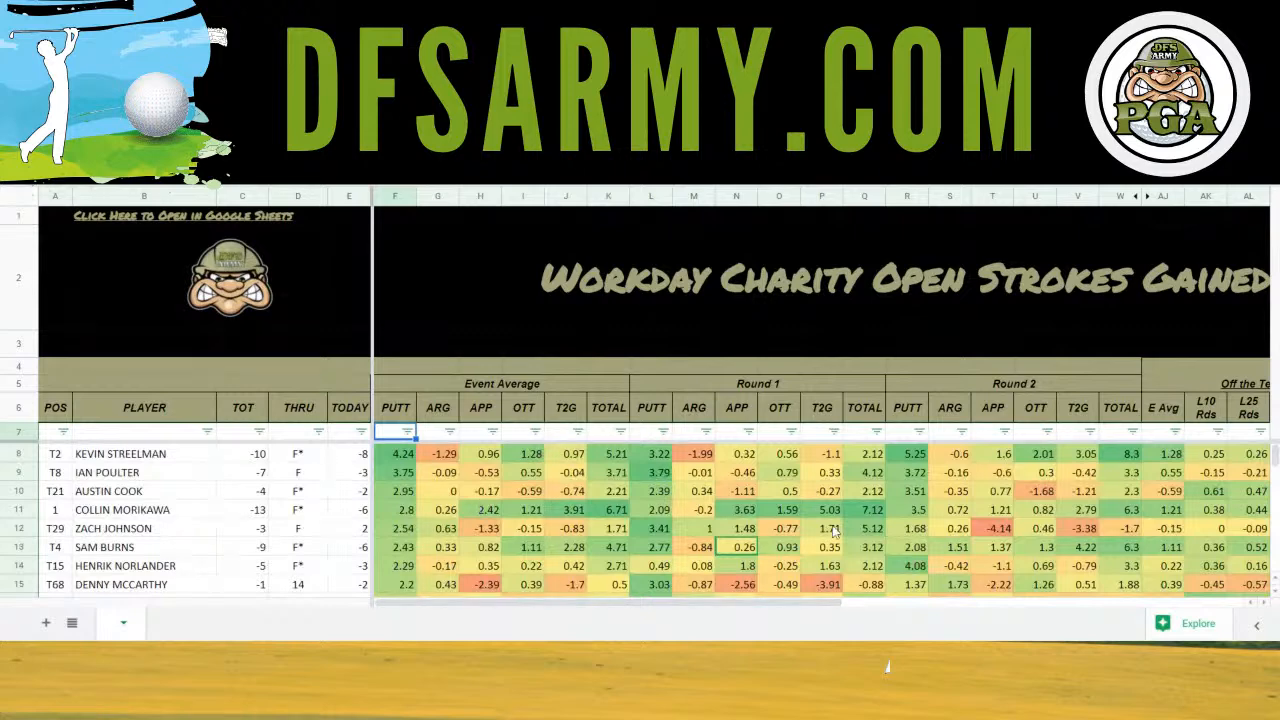
Sort the leaderboard by Event Average OTT from highest to lowest
scroll(832, 525, right, 5)
scroll(832, 525, left, 5)
click(535, 431)
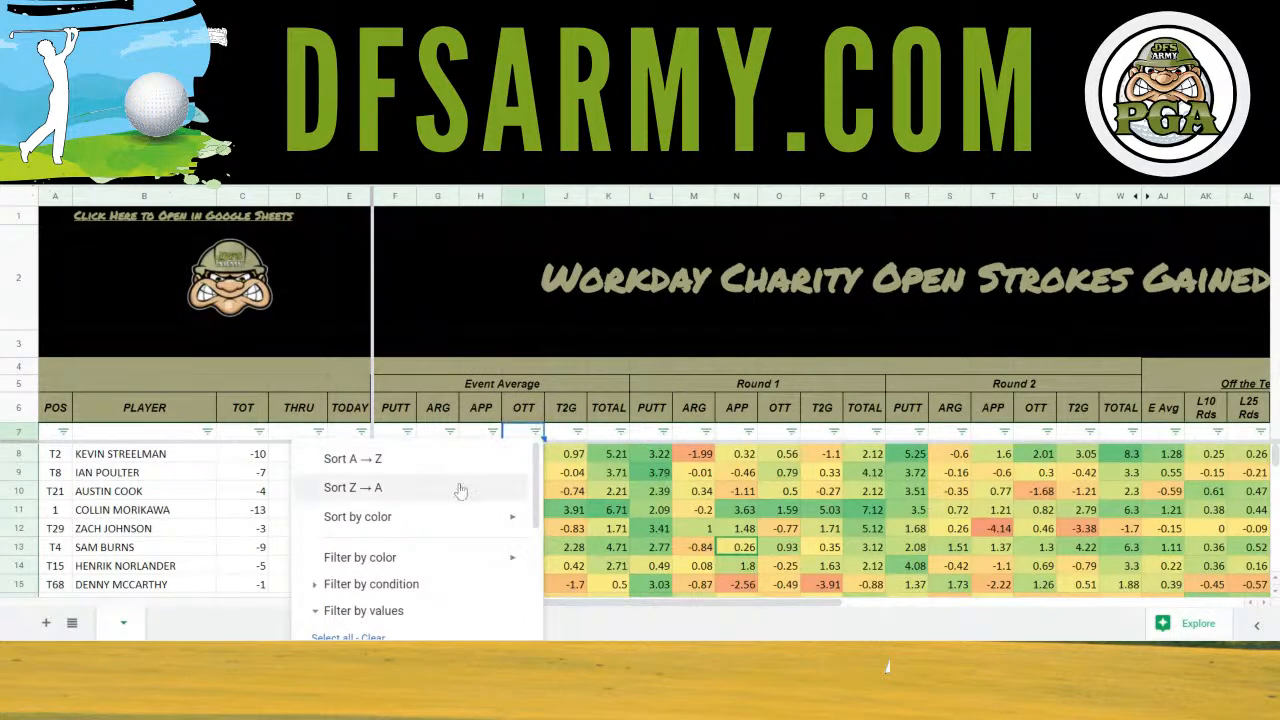
click(461, 488)
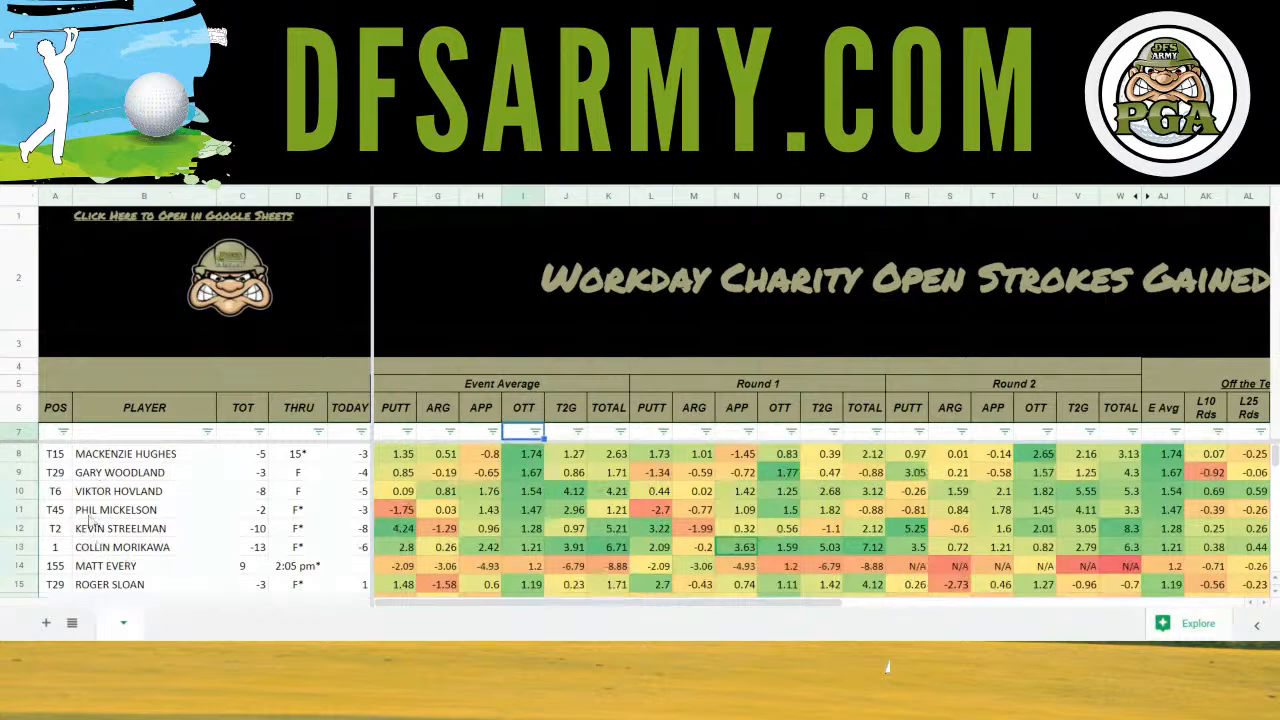
Review the leading off-the-tee players and check Phil Mickelson's Event Average APP and OTT
scroll(155, 537, down, 1)
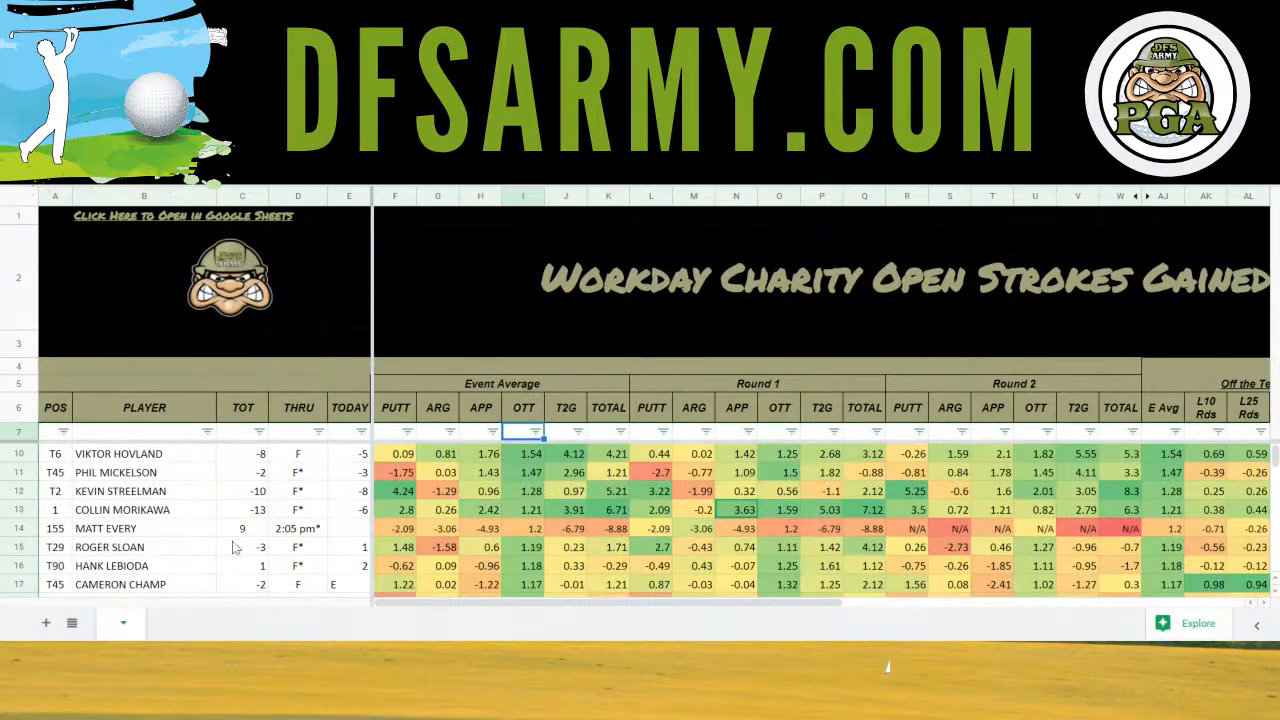
scroll(455, 558, up, 1)
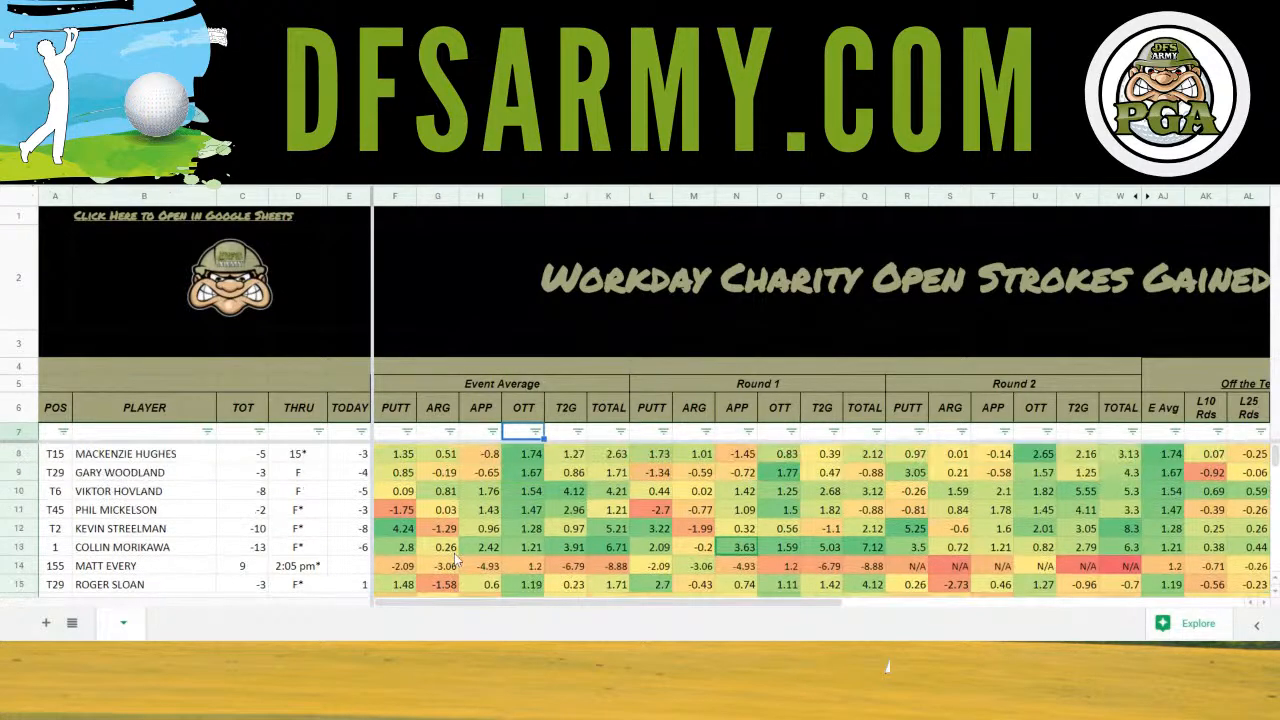
click(488, 509)
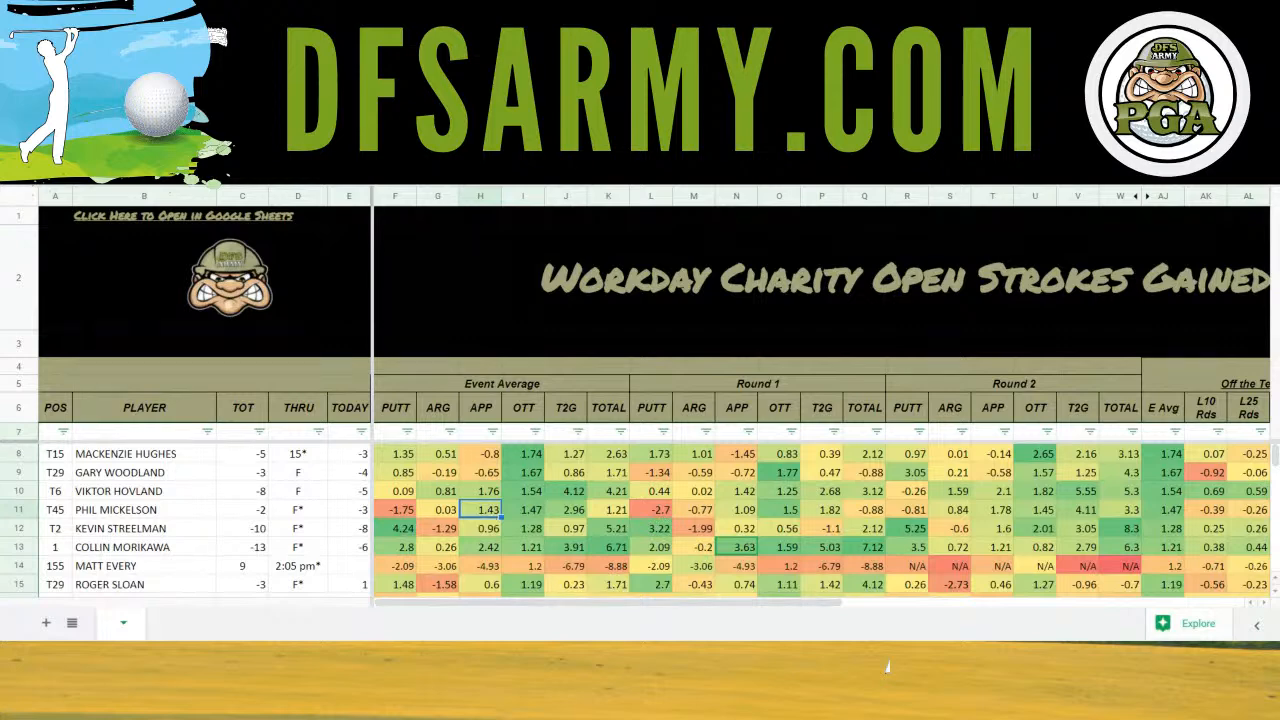
click(538, 509)
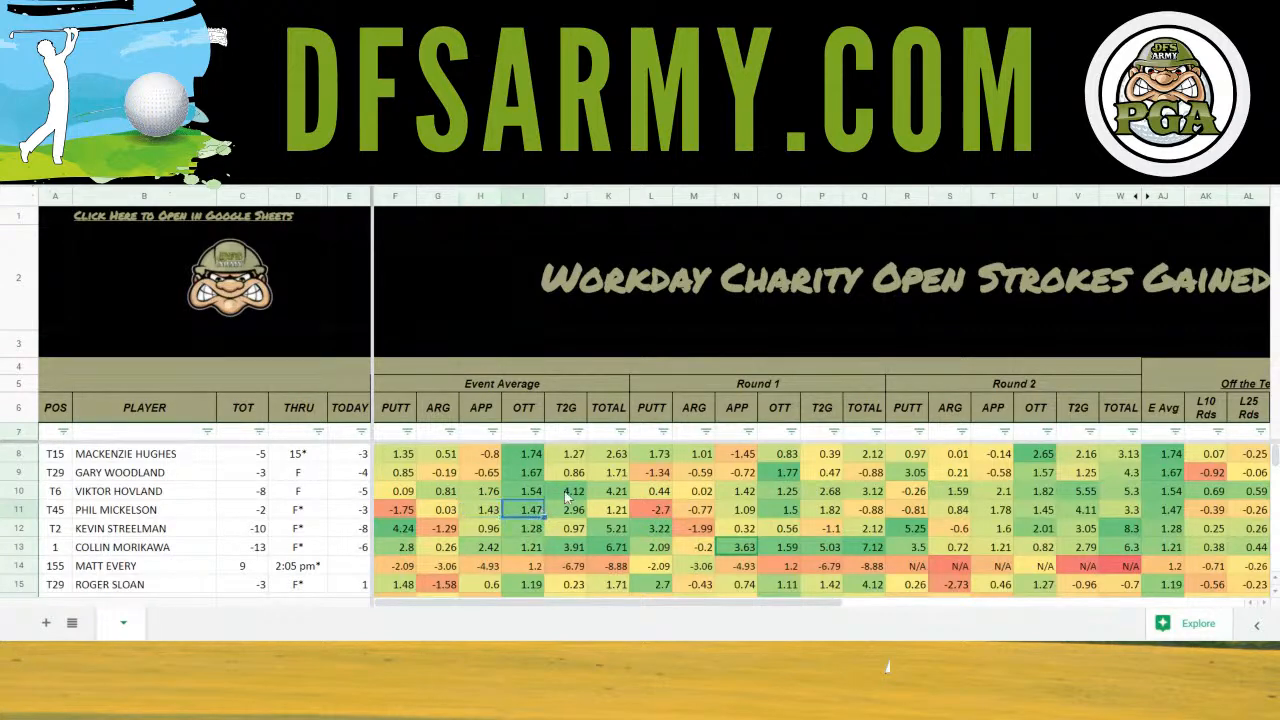
Sort the leaderboard by Event Average T2G from highest to lowest
click(577, 432)
click(545, 483)
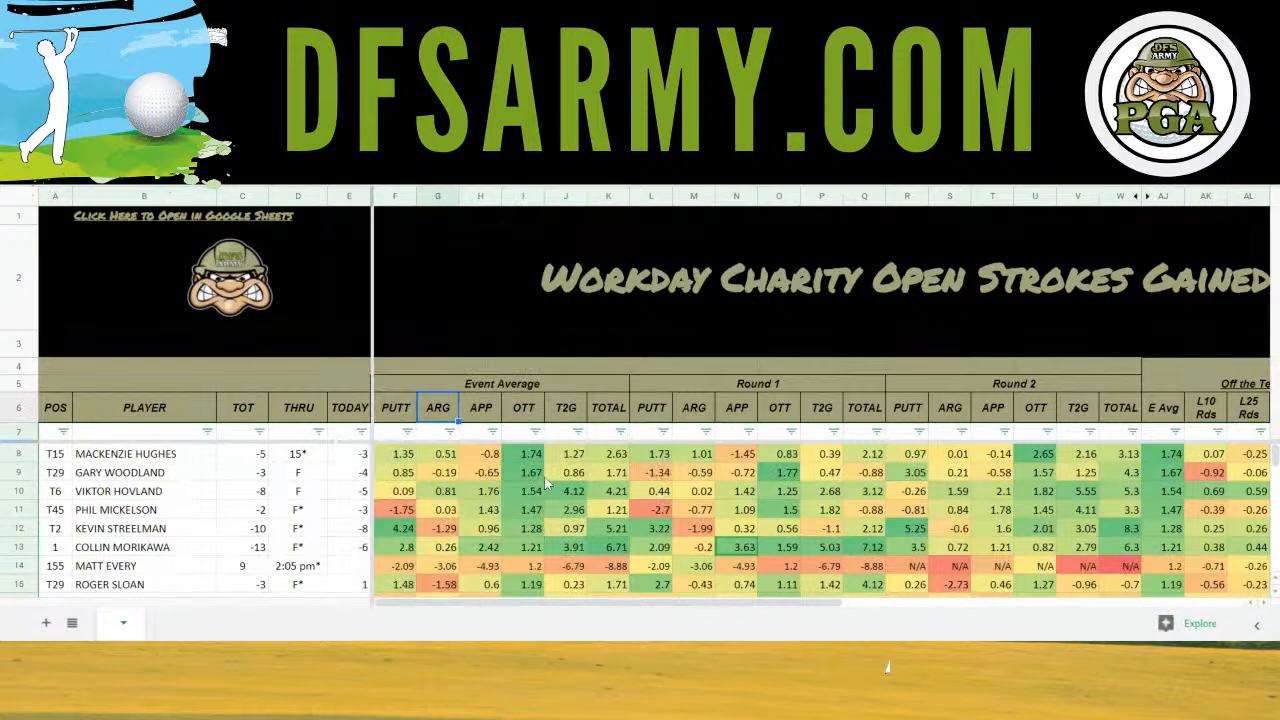
click(578, 432)
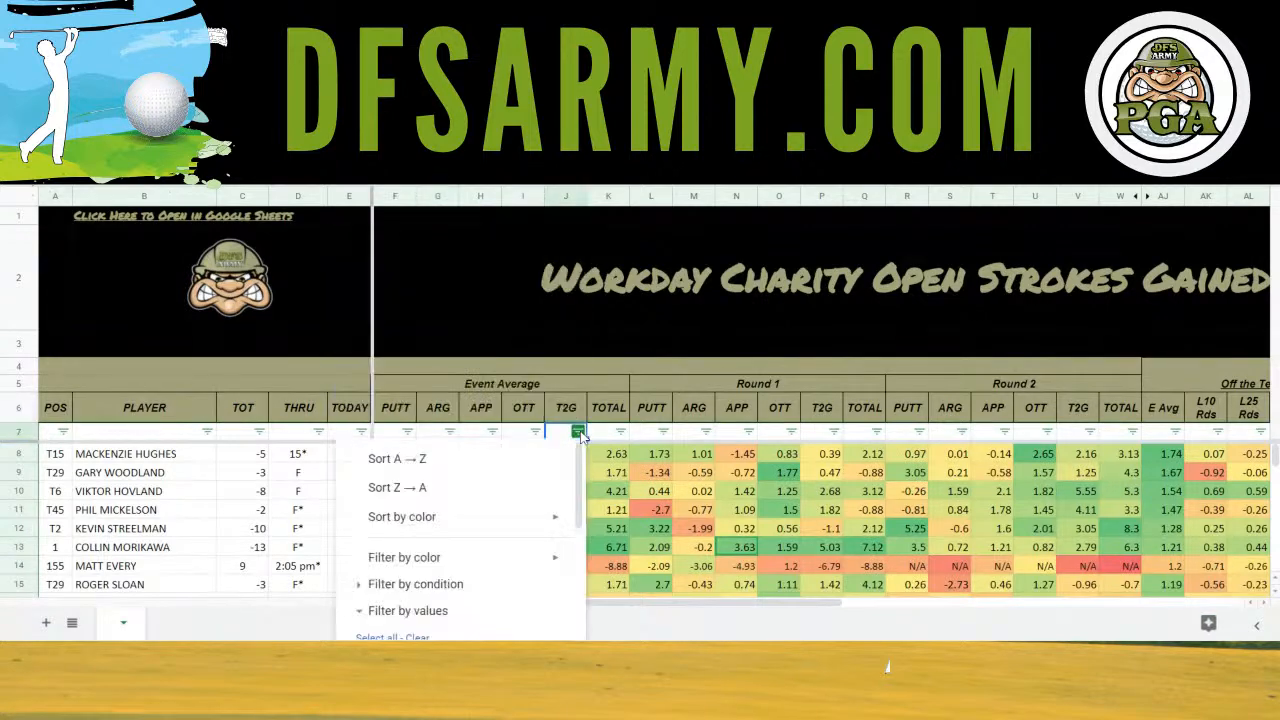
click(488, 490)
Compare the tee-to-green leaders' event averages with their Round 1, Round 2 and longer-term Off the Tee and Approach stats
scroll(673, 497, right, 5)
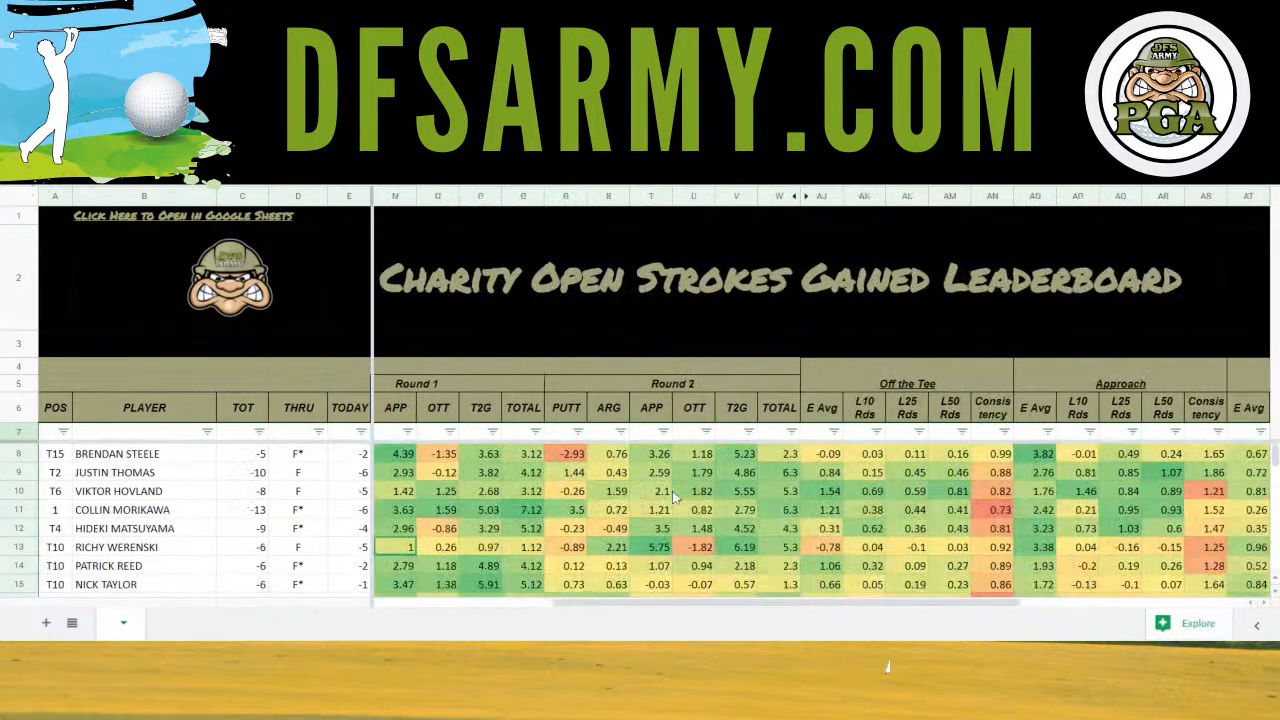
scroll(672, 491, left, 3)
scroll(672, 491, right, 3)
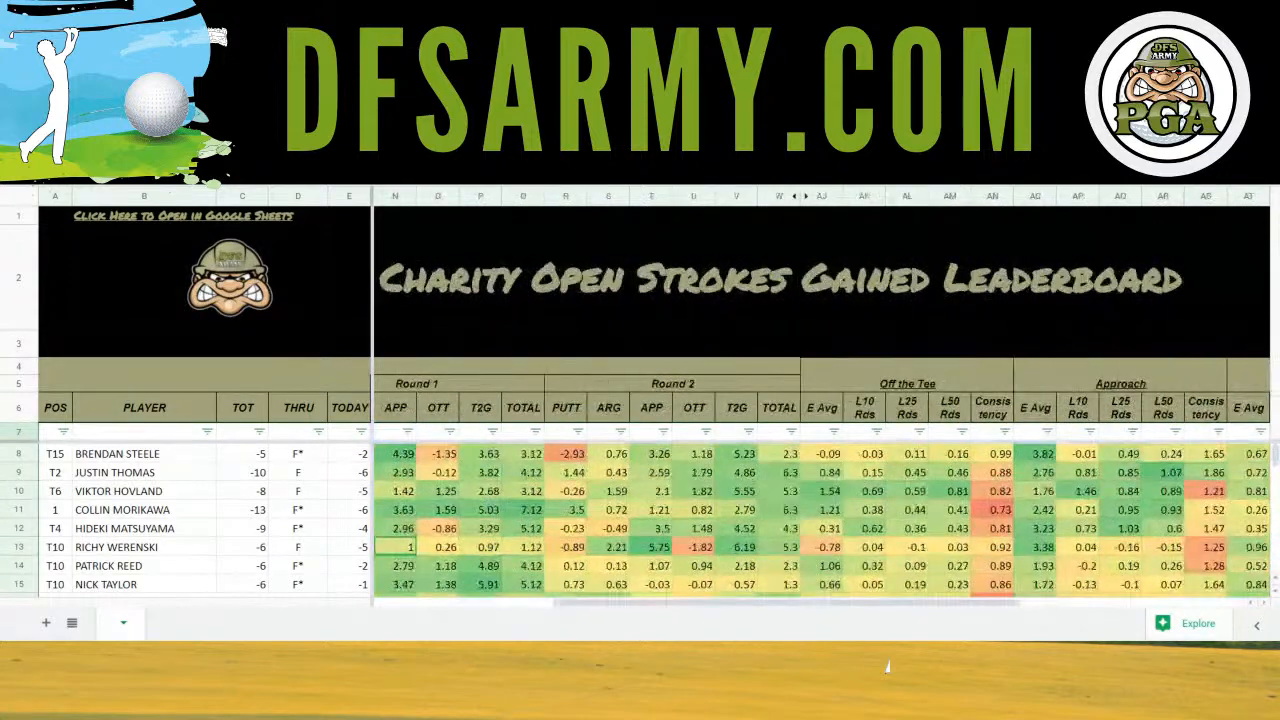
scroll(688, 471, left, 5)
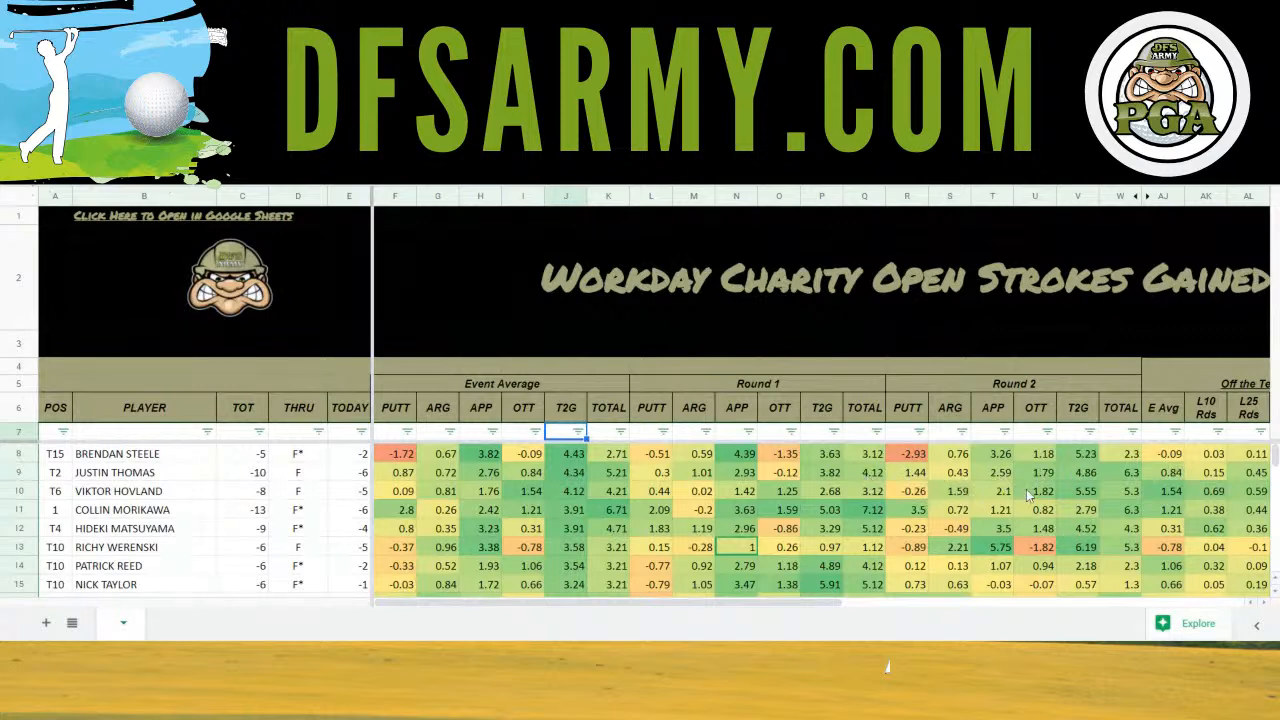
scroll(1026, 489, right, 4)
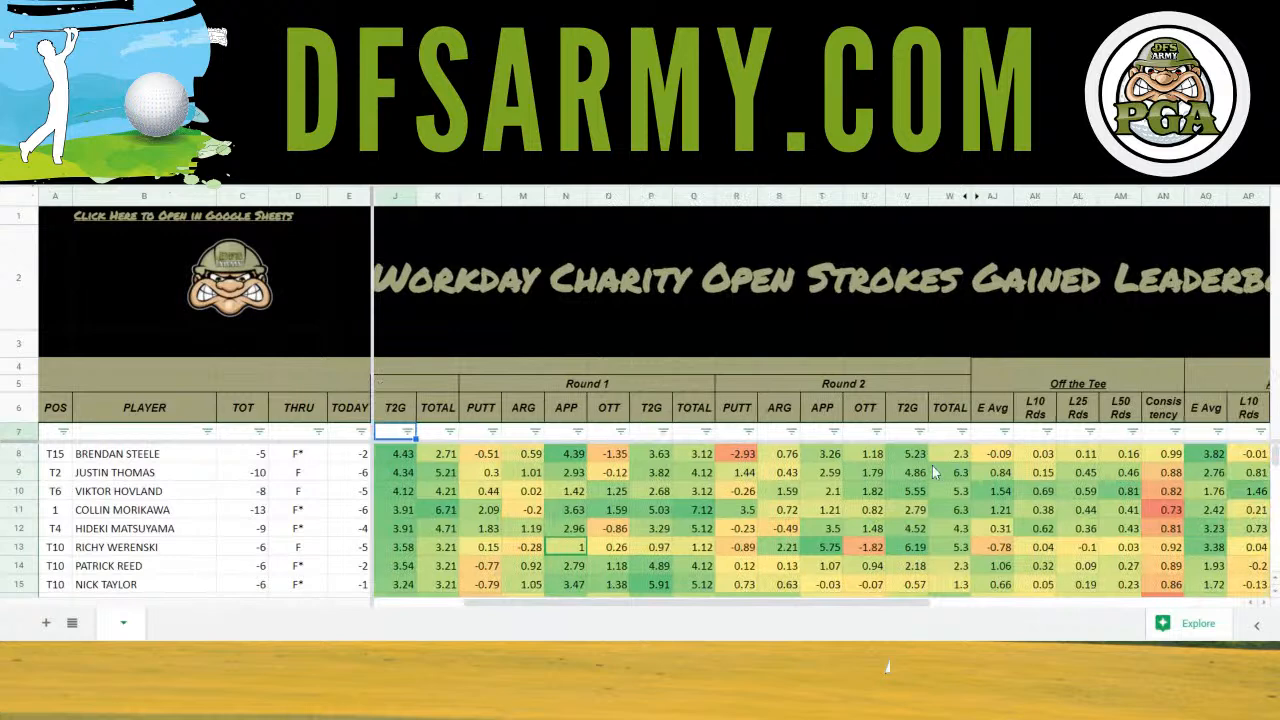
Check Justin Thomas's Round 2 OTT and Viktor Hovland's putting over the last 25 rounds
click(860, 470)
scroll(860, 470, right, 4)
scroll(860, 470, right, 10)
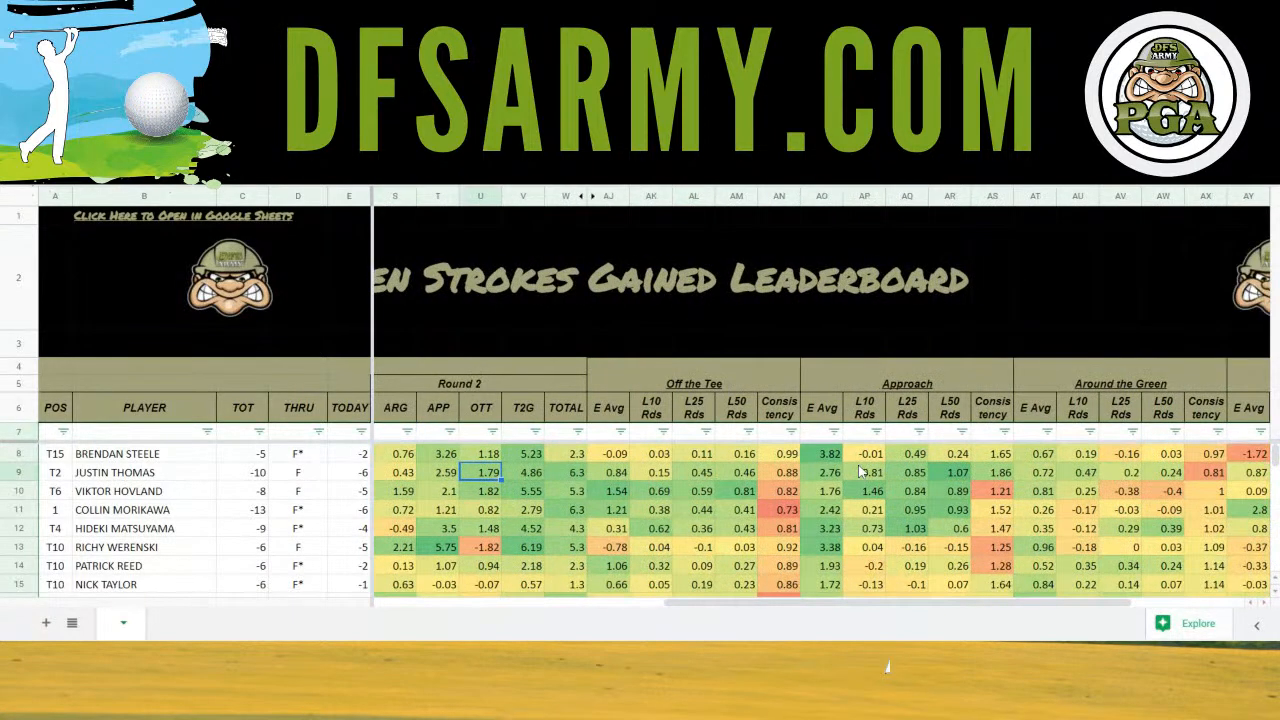
click(1134, 485)
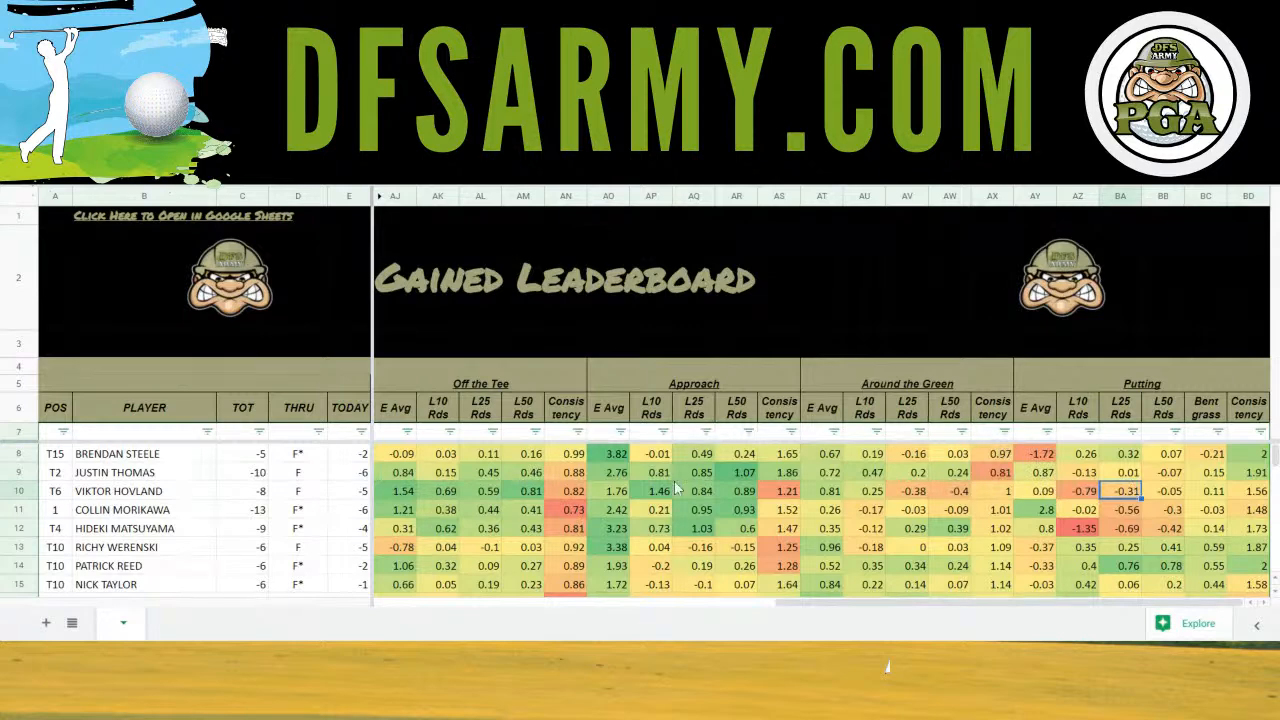
Scan the event average and round stats of players further down the tee-to-green ranking, including Phil Mickelson and Sam Burns
scroll(674, 481, left, 15)
scroll(430, 548, down, 7)
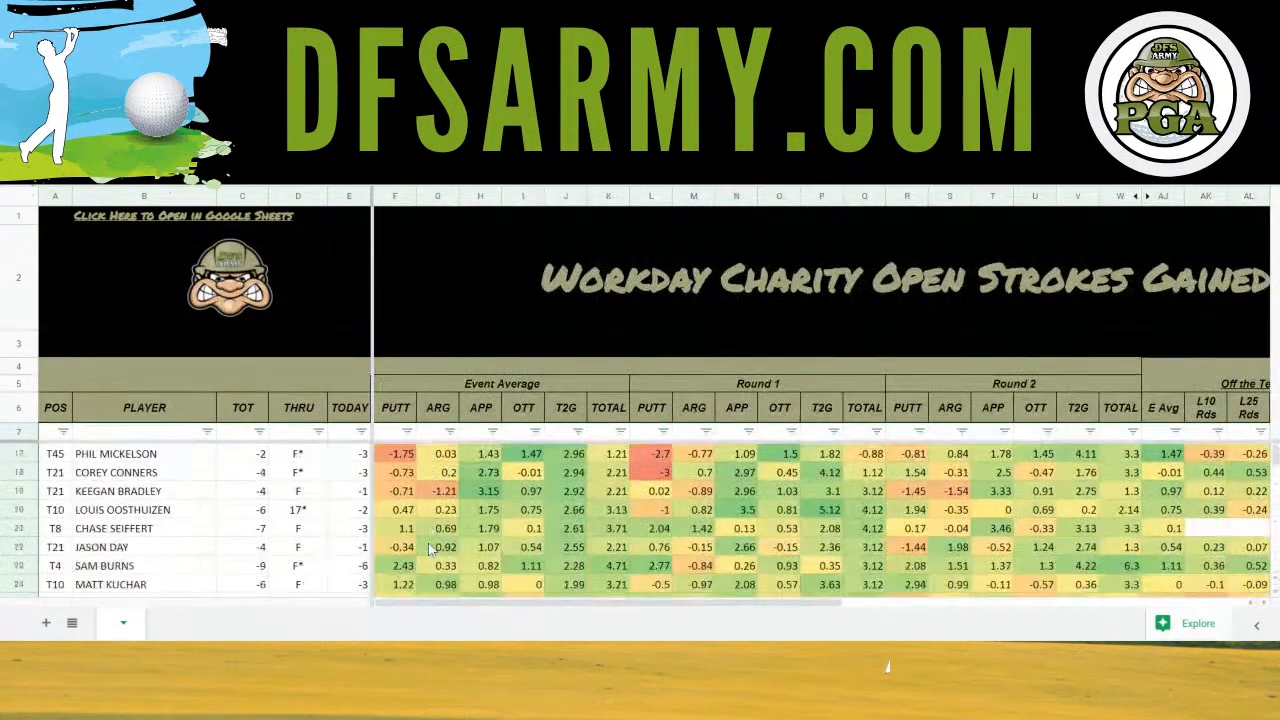
scroll(580, 500, up, 7)
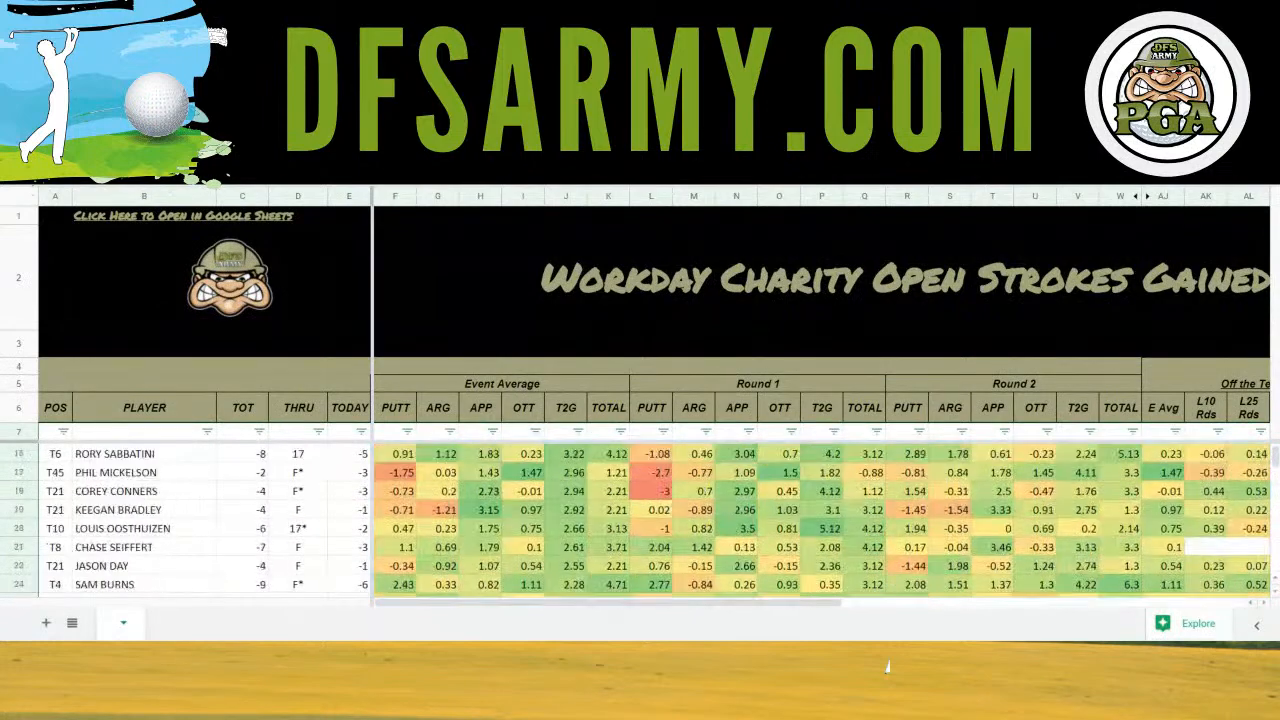